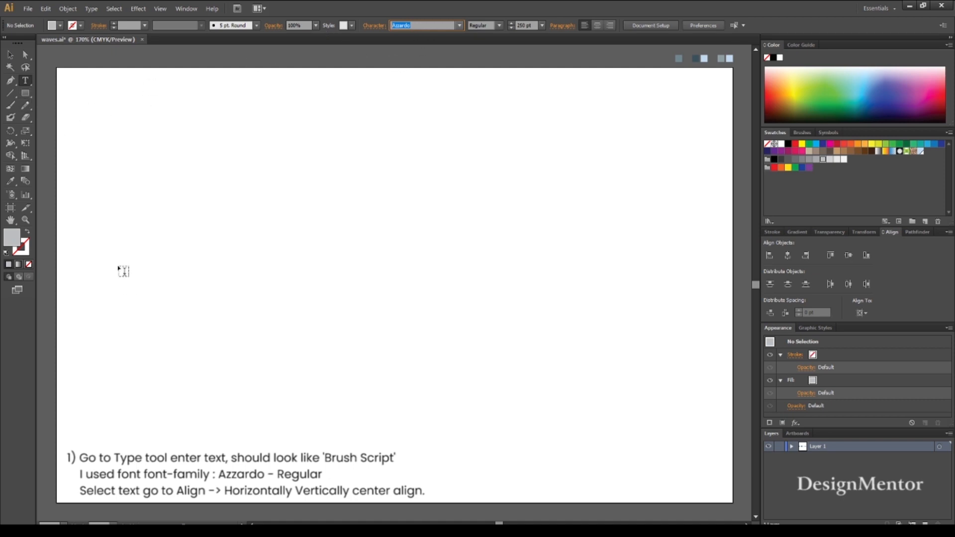
Step: Add the text "Waves" in Azzardo Regular at 250 pt and center it horizontally and vertically on the artboard
{"action": "left_click", "coordinate": [119, 272]}
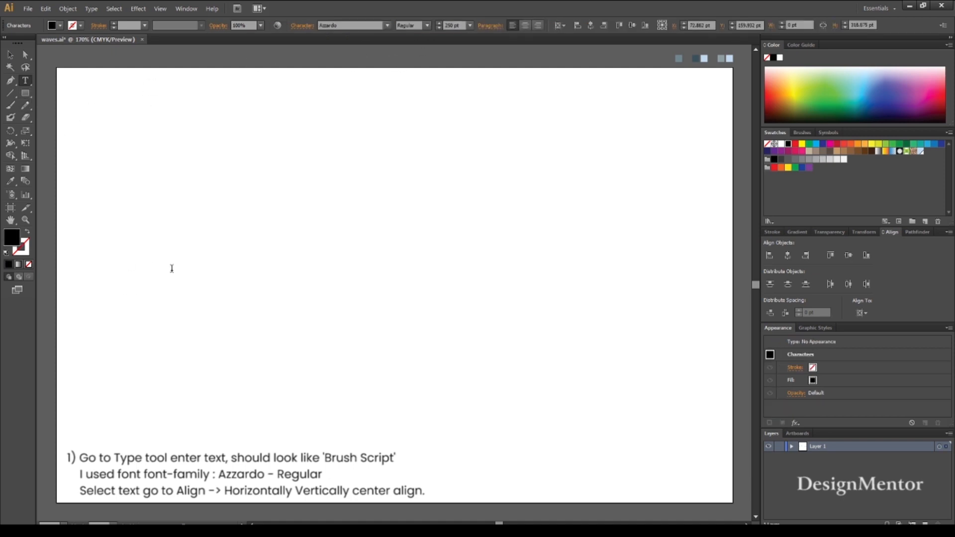
{"action": "type", "text": "Waves"}
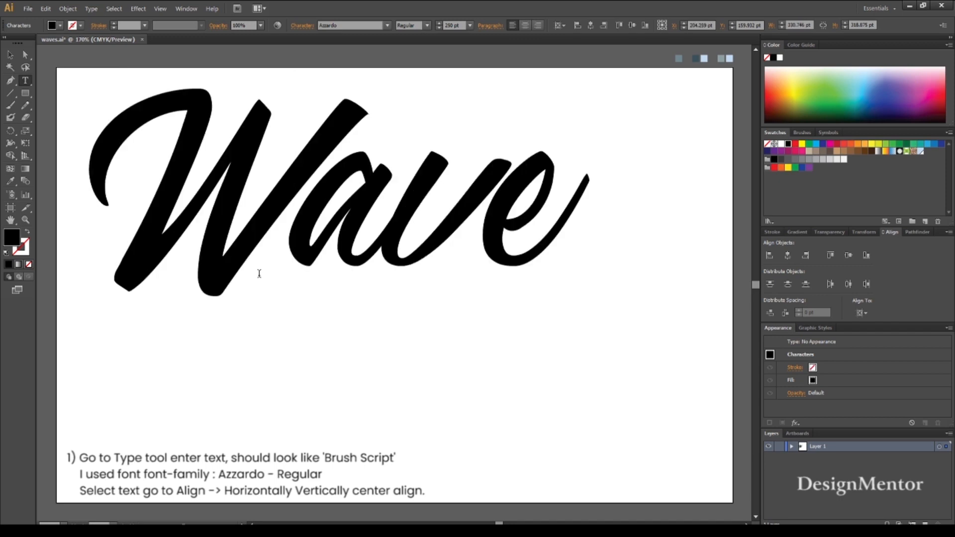
{"action": "left_click", "coordinate": [10, 55]}
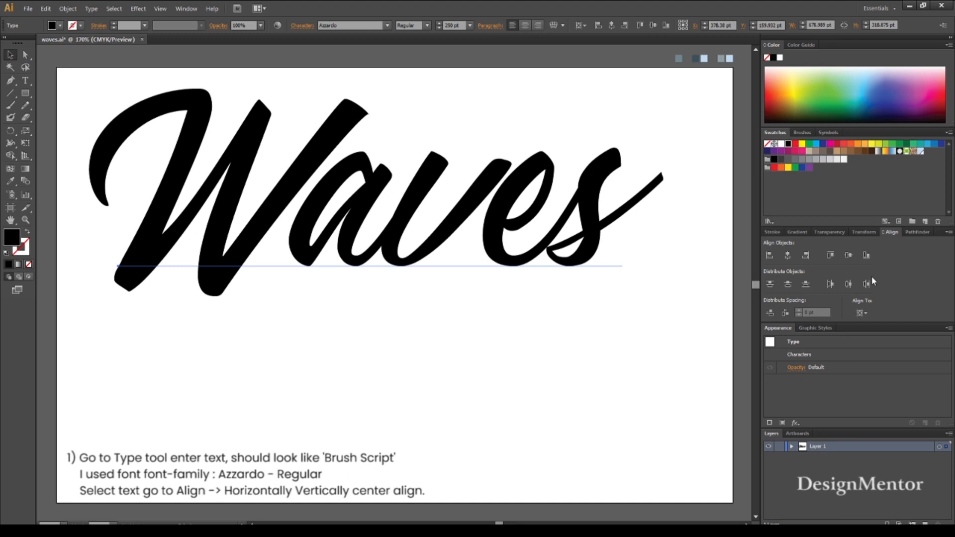
{"action": "left_click", "coordinate": [787, 255]}
{"action": "left_click", "coordinate": [848, 254]}
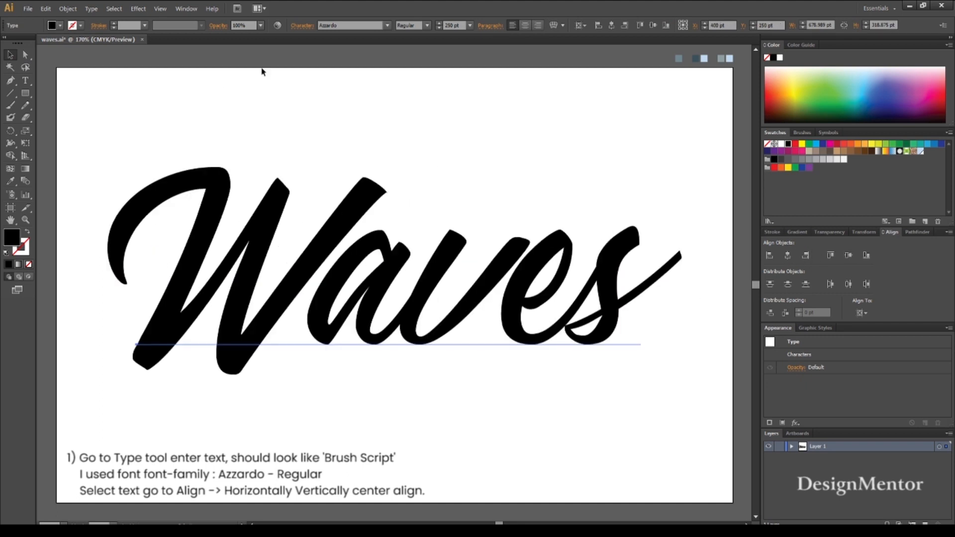
Step: Fill the Waves text with a medium-gray swatch
{"action": "left_click", "coordinate": [60, 25]}
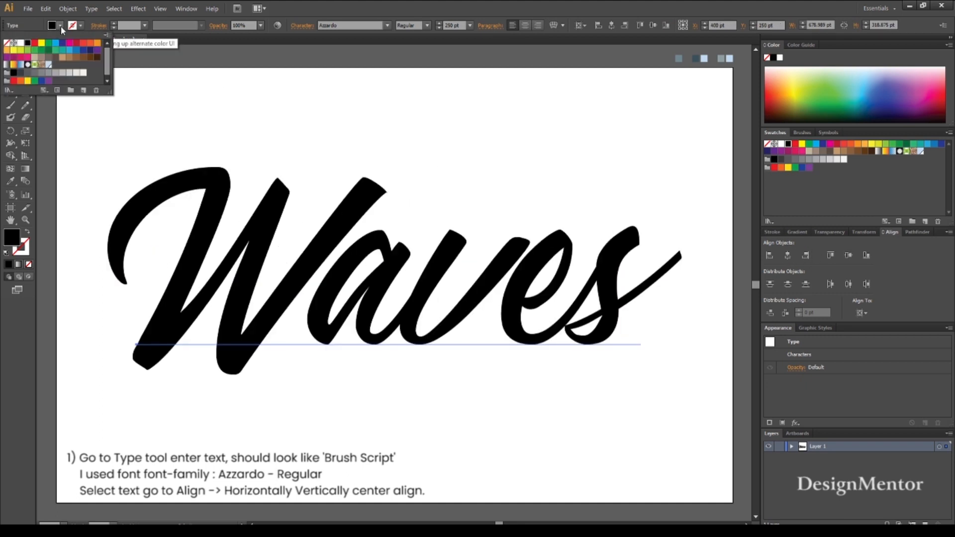
{"action": "left_click", "coordinate": [59, 74]}
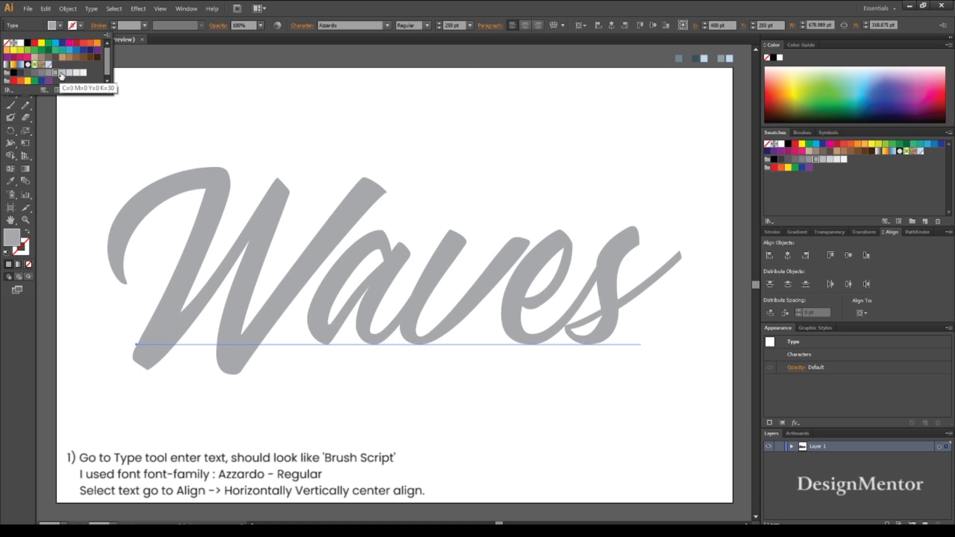
{"action": "left_click", "coordinate": [158, 65]}
{"action": "left_click", "coordinate": [211, 119]}
{"action": "left_click", "coordinate": [218, 182]}
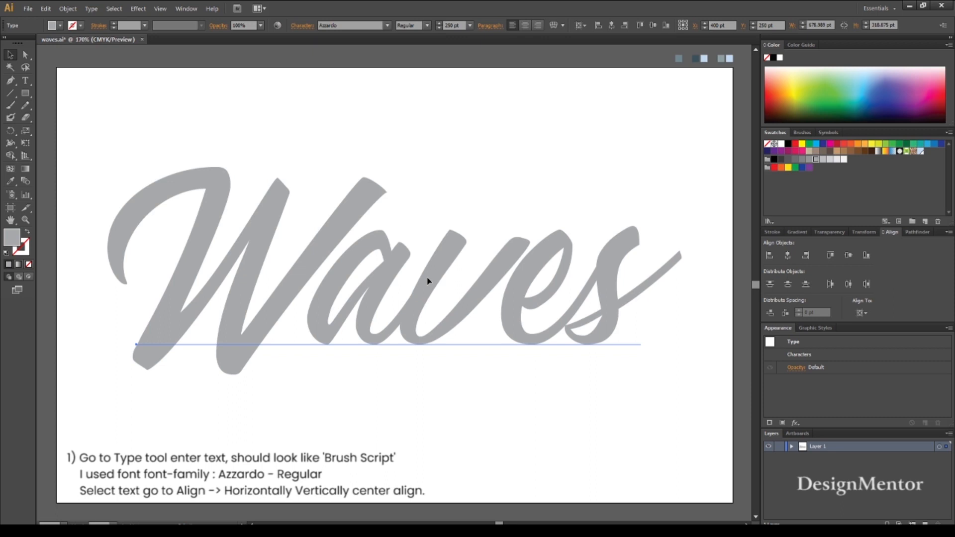
Step: Rotate the Waves text counterclockwise so its baseline climbs diagonally across the artboard
{"action": "key", "text": "e"}
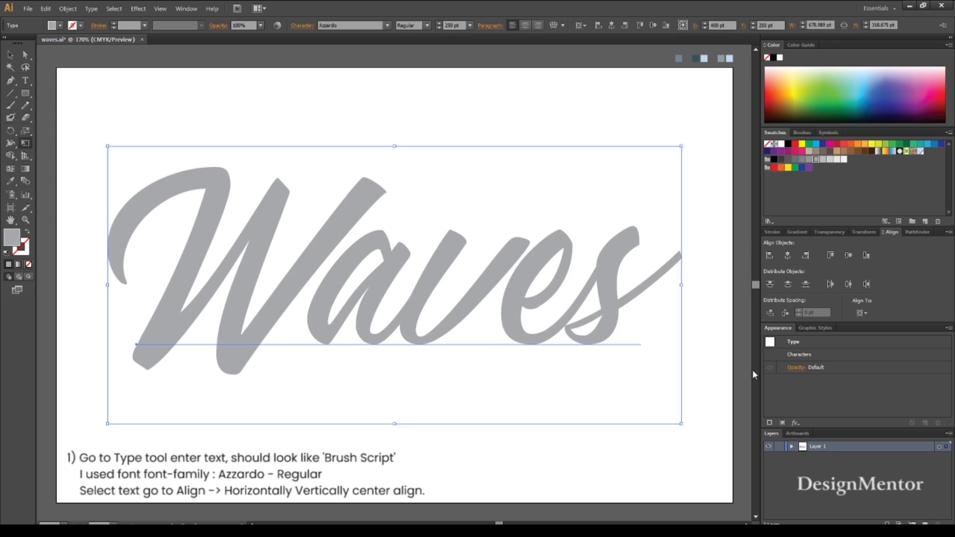
{"action": "left_click_drag", "start_coordinate": [686, 442], "coordinate": [710, 316]}
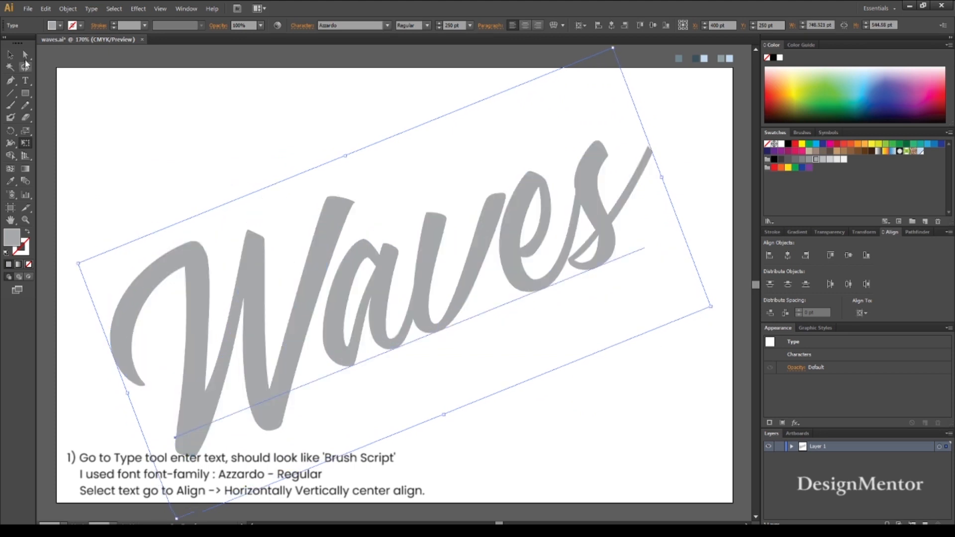
{"action": "left_click", "coordinate": [11, 54]}
{"action": "left_click", "coordinate": [151, 127]}
{"action": "left_click", "coordinate": [258, 281]}
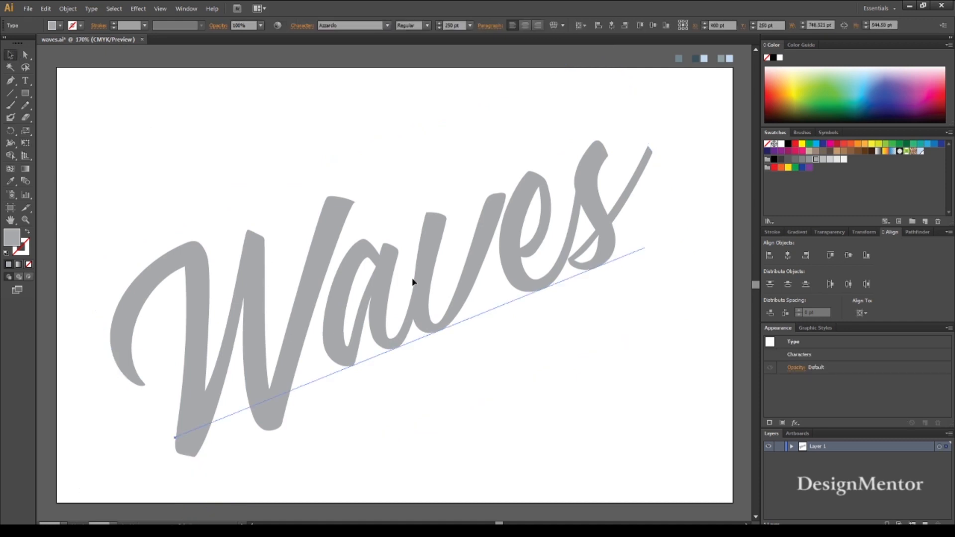
Step: Start a 3D Extrude & Bevel effect on the text with preview on, rotated 6° around X, 37° around Y and 0° around Z
{"action": "left_click", "coordinate": [569, 373]}
{"action": "left_click", "coordinate": [418, 294]}
{"action": "left_click", "coordinate": [139, 9]}
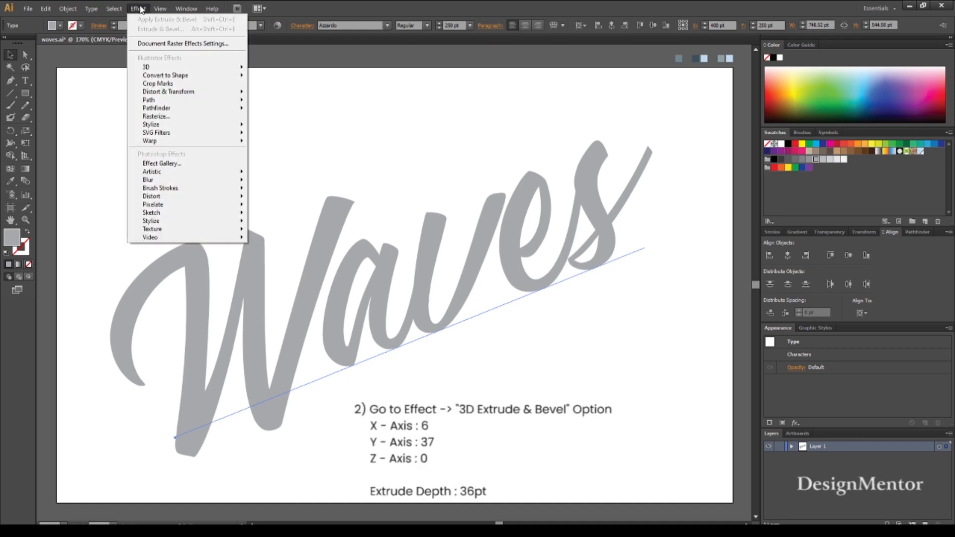
{"action": "mouse_move", "coordinate": [151, 66]}
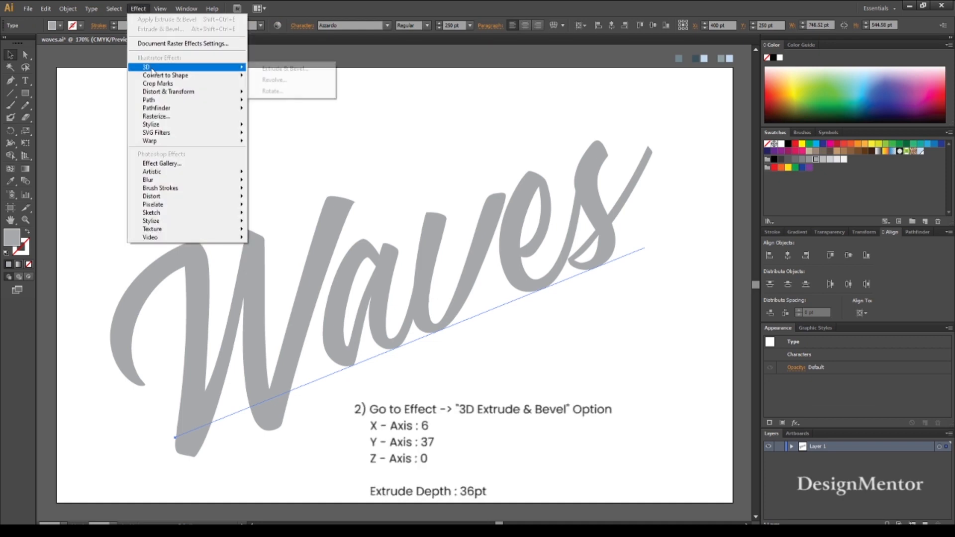
{"action": "left_click", "coordinate": [284, 69]}
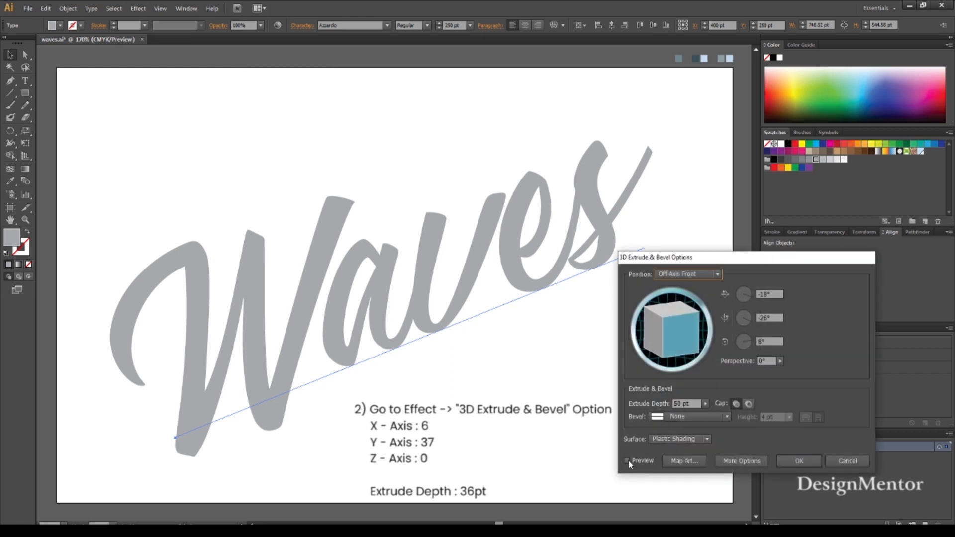
{"action": "left_click", "coordinate": [627, 461]}
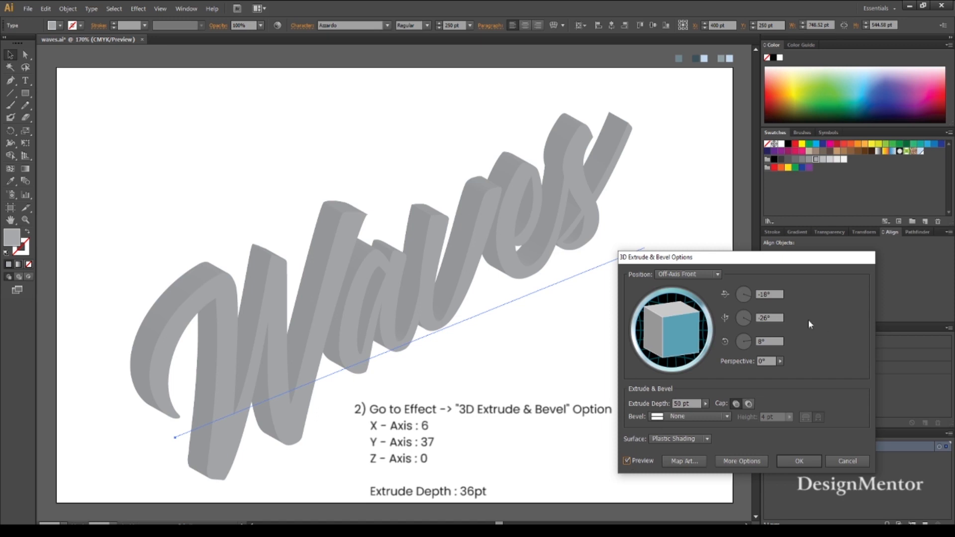
{"action": "left_click", "coordinate": [774, 296]}
{"action": "type", "text": "6"}
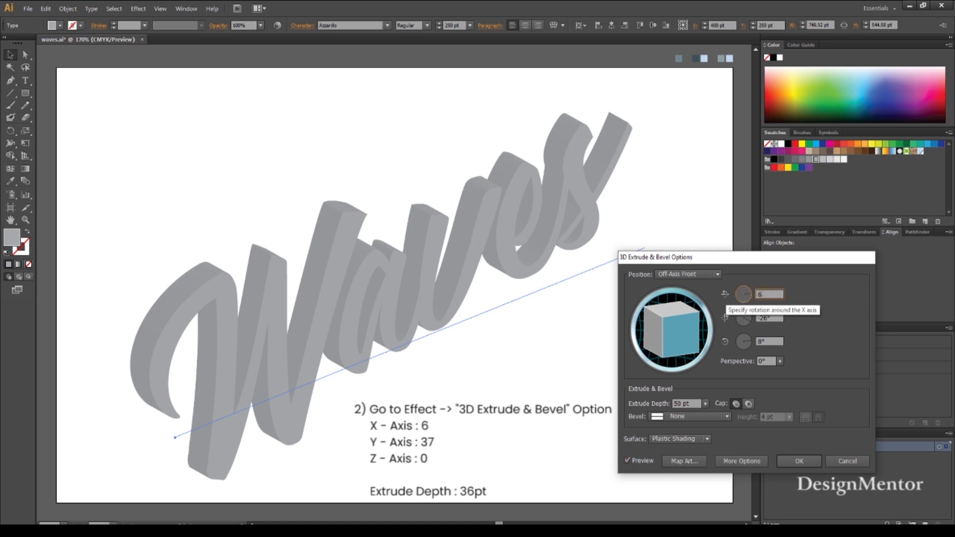
{"action": "key", "text": "Tab"}
{"action": "type", "text": "37"}
{"action": "key", "text": "Tab"}
{"action": "type", "text": "0"}
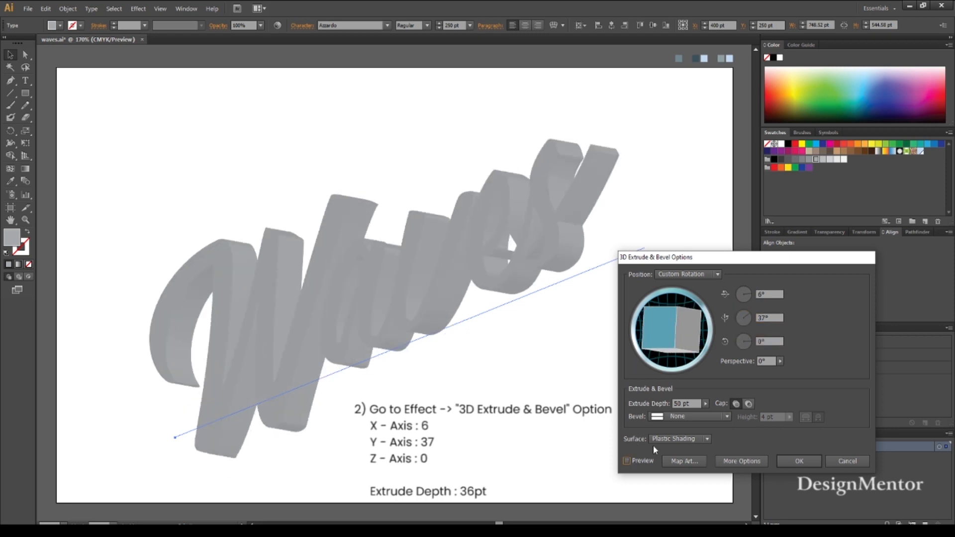
Step: Set the extrude depth to 36 pt and apply the 3D effect to the text
{"action": "left_click_drag", "start_coordinate": [693, 404], "coordinate": [636, 414]}
{"action": "type", "text": "36"}
{"action": "left_click", "coordinate": [627, 461]}
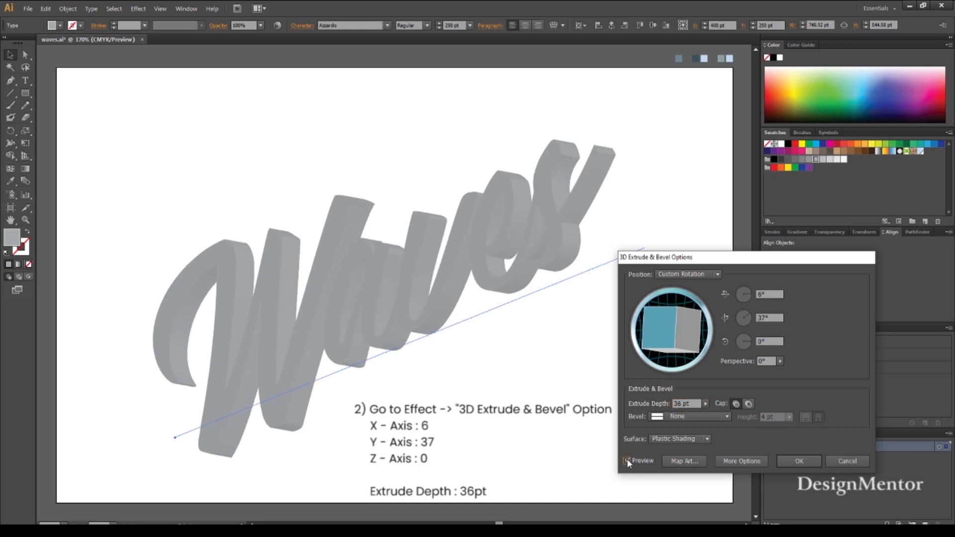
{"action": "left_click", "coordinate": [805, 459]}
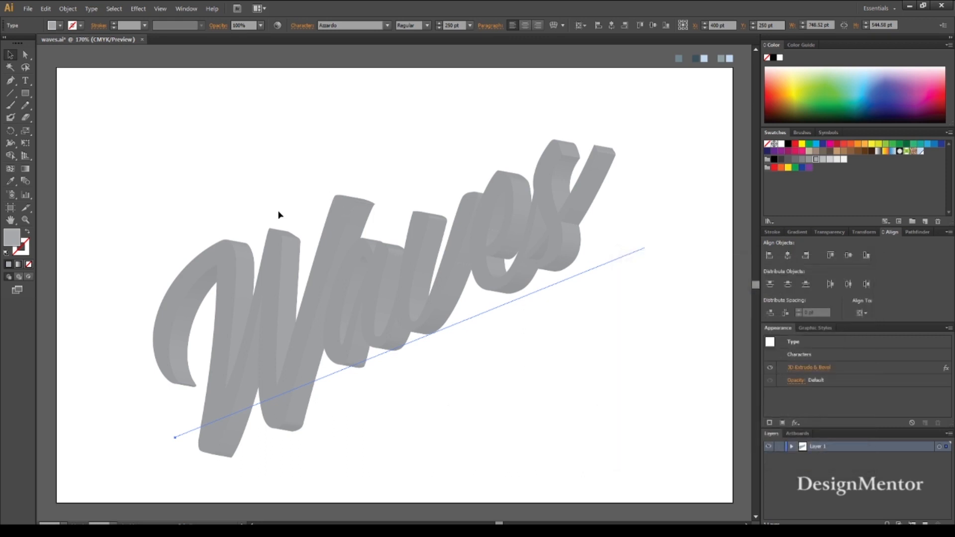
Step: Convert the 3D text into editable shapes with Expand Appearance and Expand
{"action": "left_click", "coordinate": [264, 186]}
{"action": "left_click", "coordinate": [224, 250]}
{"action": "left_click", "coordinate": [68, 8]}
{"action": "left_click", "coordinate": [99, 129]}
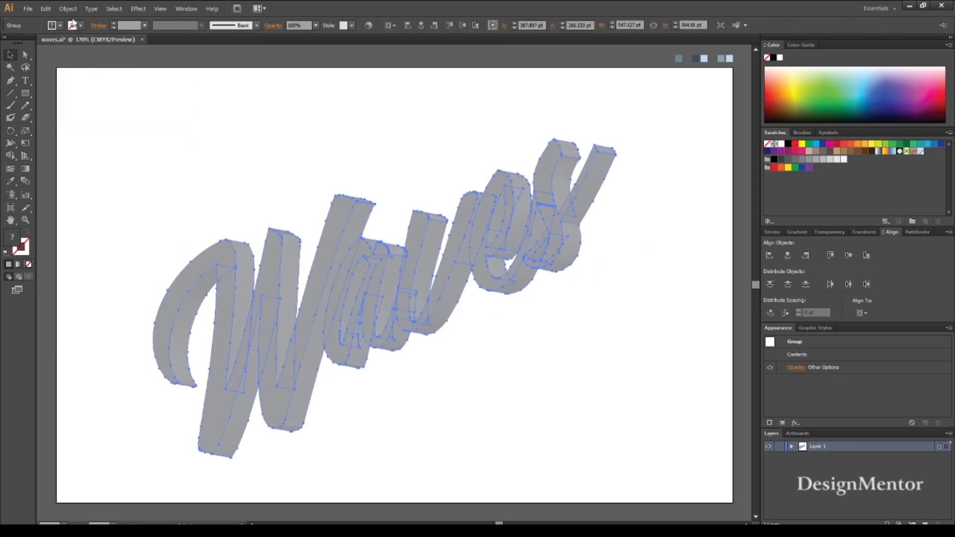
{"action": "left_click", "coordinate": [68, 9]}
{"action": "left_click", "coordinate": [99, 117]}
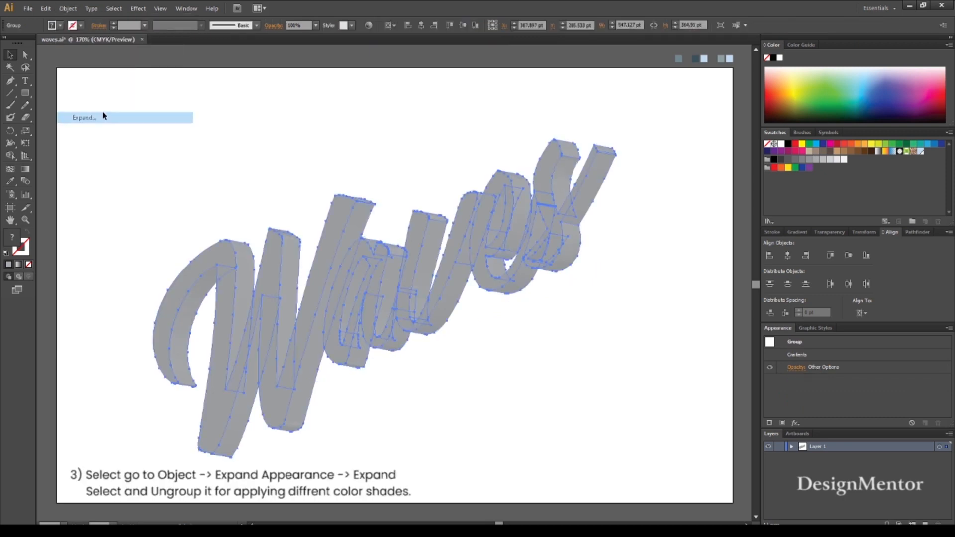
{"action": "left_click", "coordinate": [277, 122]}
{"action": "left_click", "coordinate": [334, 209]}
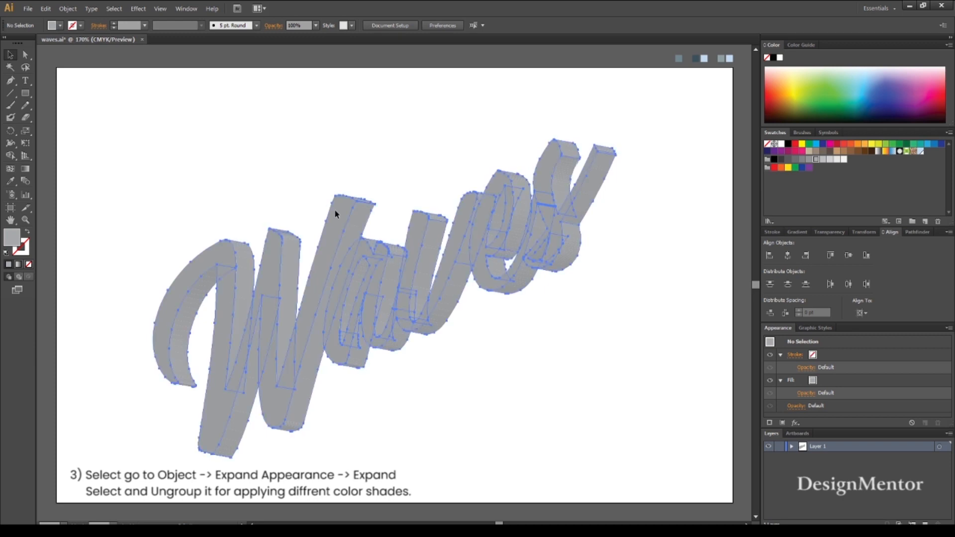
{"action": "right_click", "coordinate": [337, 215]}
{"action": "left_click", "coordinate": [366, 147]}
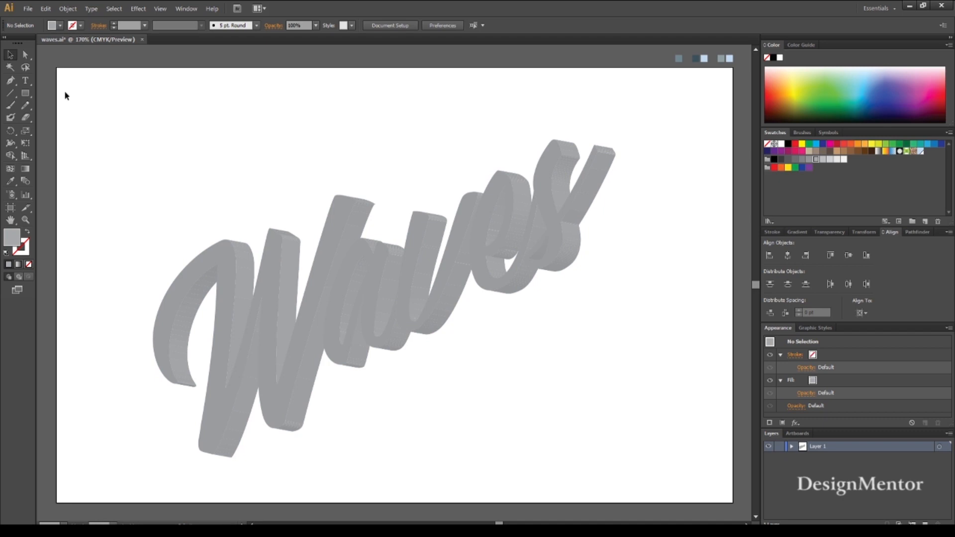
Step: Draw a rectangle about 154 × 78 pt below the lettering and fill it with the sampled blue-gray color above the artboard
{"action": "left_click", "coordinate": [24, 95]}
{"action": "left_click_drag", "start_coordinate": [572, 335], "coordinate": [702, 403]}
{"action": "key", "text": "i"}
{"action": "left_click", "coordinate": [679, 59]}
{"action": "key", "text": "v"}
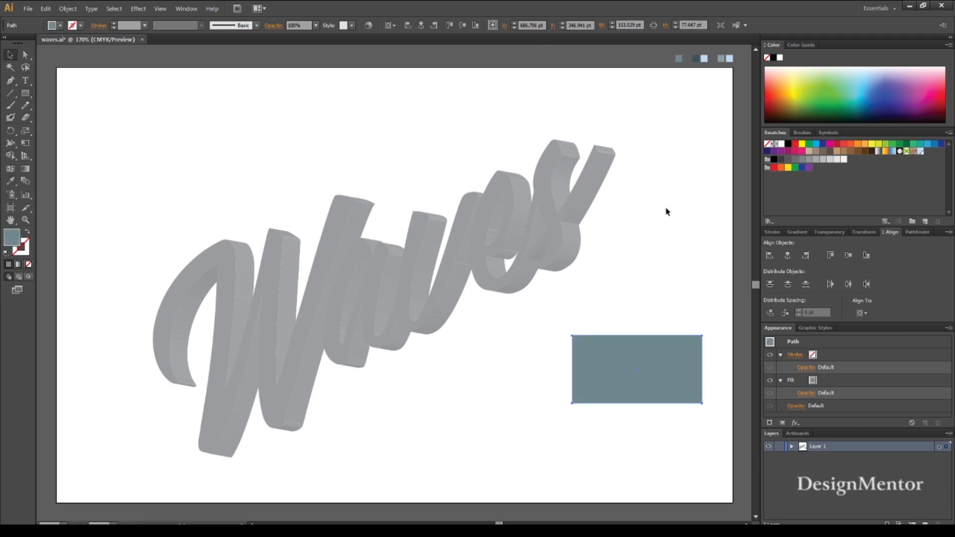
Step: Send the blue-gray rectangle to the back, behind the lettering
{"action": "right_click", "coordinate": [652, 352]}
{"action": "mouse_move", "coordinate": [690, 504]}
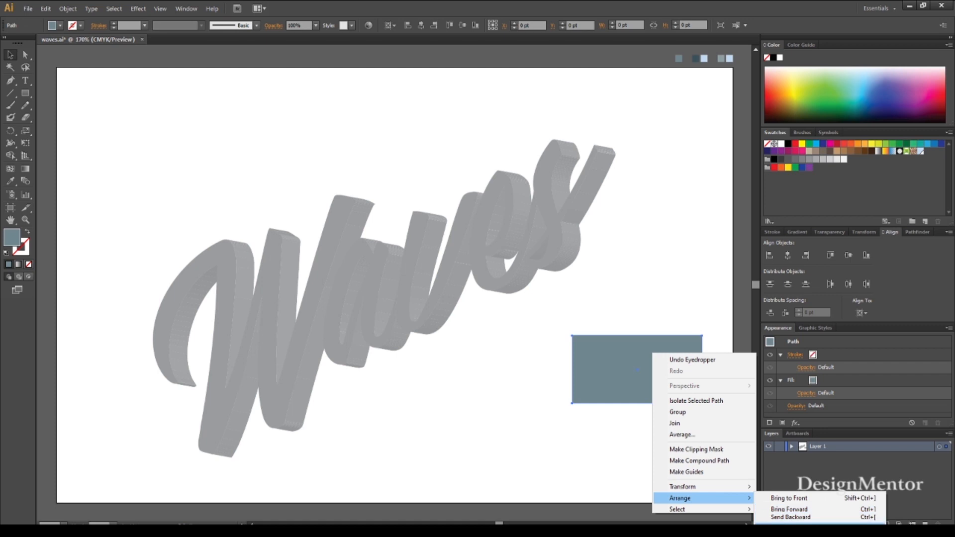
{"action": "left_click", "coordinate": [790, 524]}
{"action": "left_click", "coordinate": [714, 404]}
{"action": "left_click", "coordinate": [664, 338]}
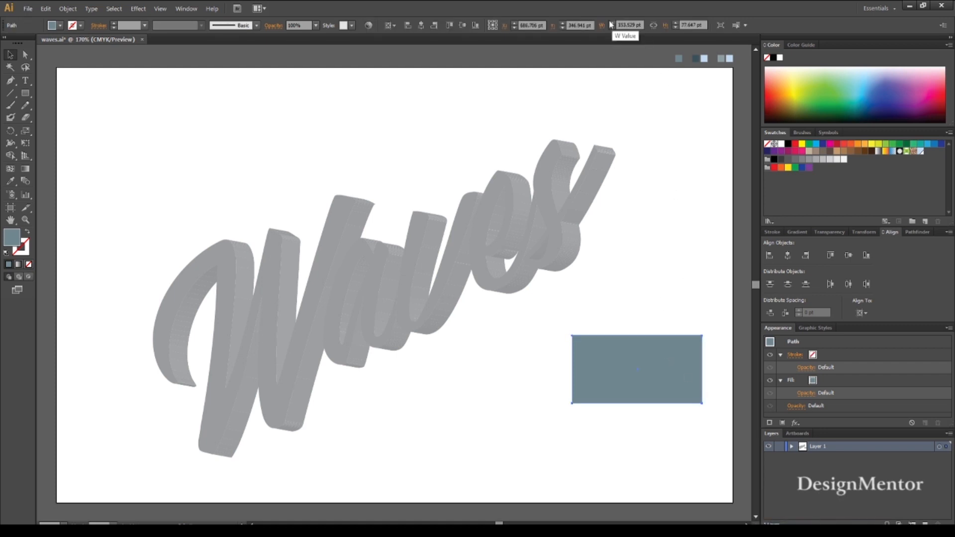
Step: Resize the blue-gray rectangle to 800 pt wide and 500 pt high
{"action": "left_click", "coordinate": [629, 25]}
{"action": "type", "text": "800"}
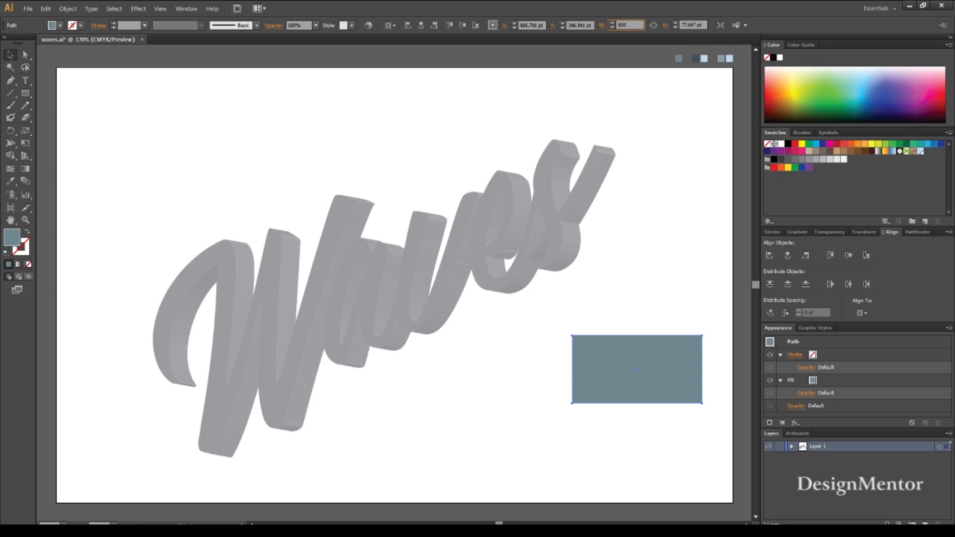
{"action": "key", "text": "Tab"}
{"action": "type", "text": "500"}
{"action": "key", "text": "Return"}
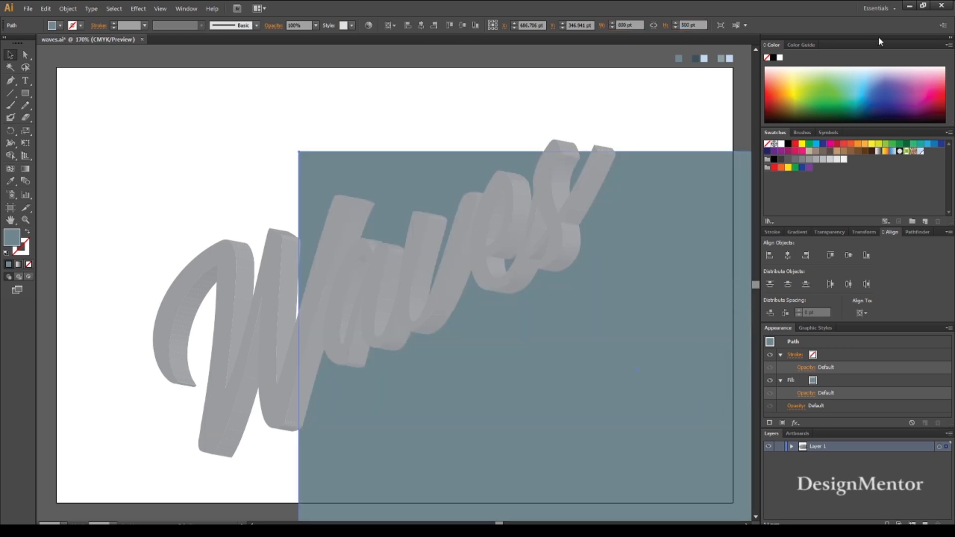
Step: Center the background rectangle horizontally and vertically on the artboard and lock it
{"action": "left_click", "coordinate": [827, 259]}
{"action": "left_click", "coordinate": [846, 256]}
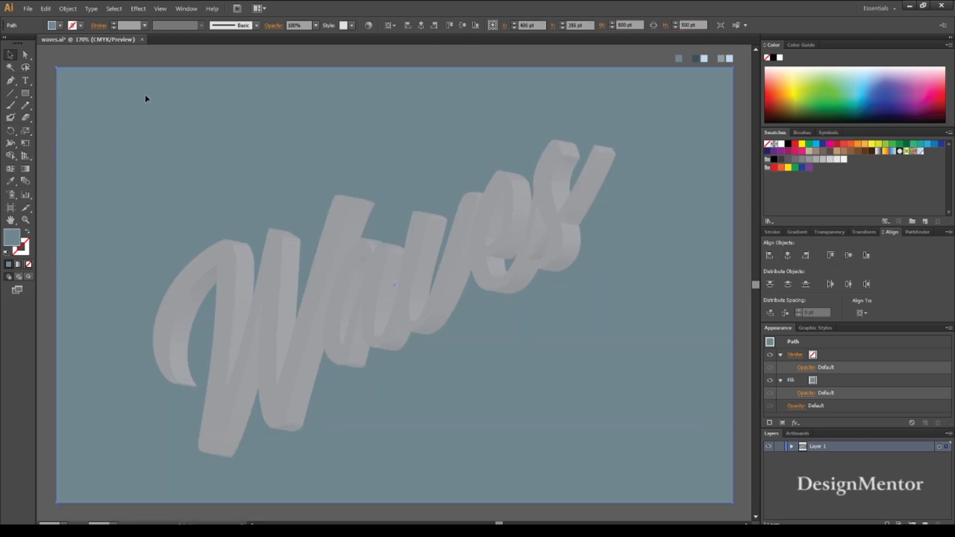
{"action": "left_click", "coordinate": [68, 9]}
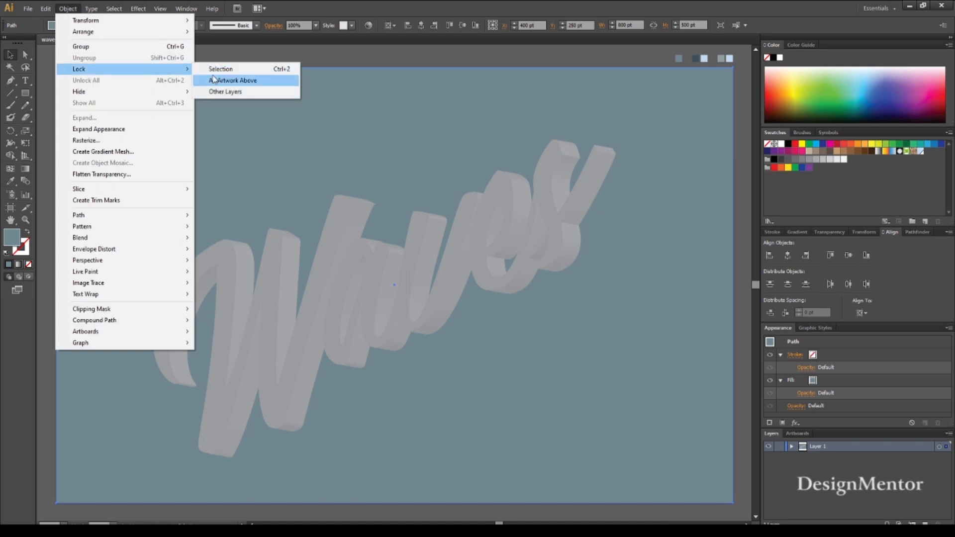
{"action": "left_click", "coordinate": [232, 69]}
Step: Ungroup the expanded lettering twice to separate the front faces from the extruded sides
{"action": "left_click", "coordinate": [228, 270]}
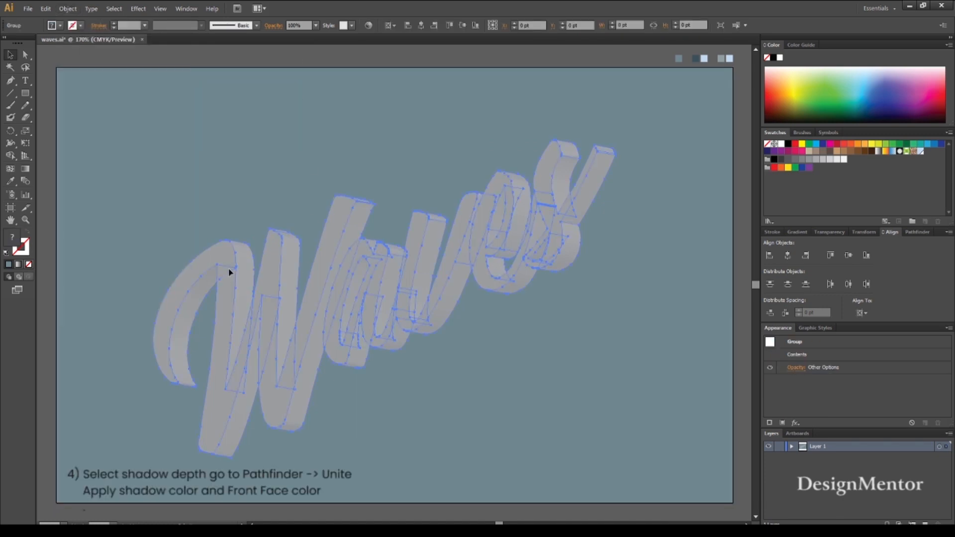
{"action": "right_click", "coordinate": [228, 269]}
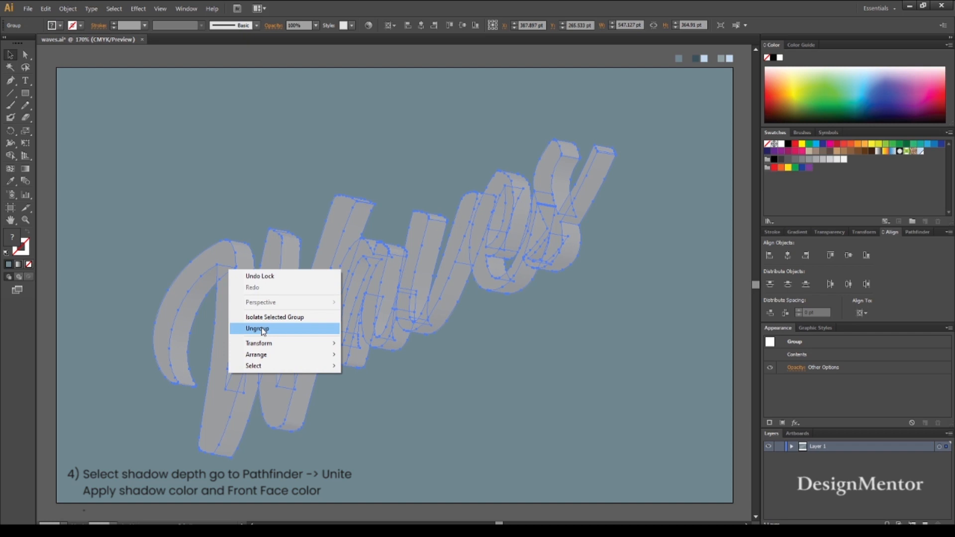
{"action": "left_click", "coordinate": [263, 329]}
{"action": "left_click", "coordinate": [279, 207]}
{"action": "left_click", "coordinate": [226, 248]}
{"action": "right_click", "coordinate": [228, 250]}
{"action": "left_click", "coordinate": [267, 309]}
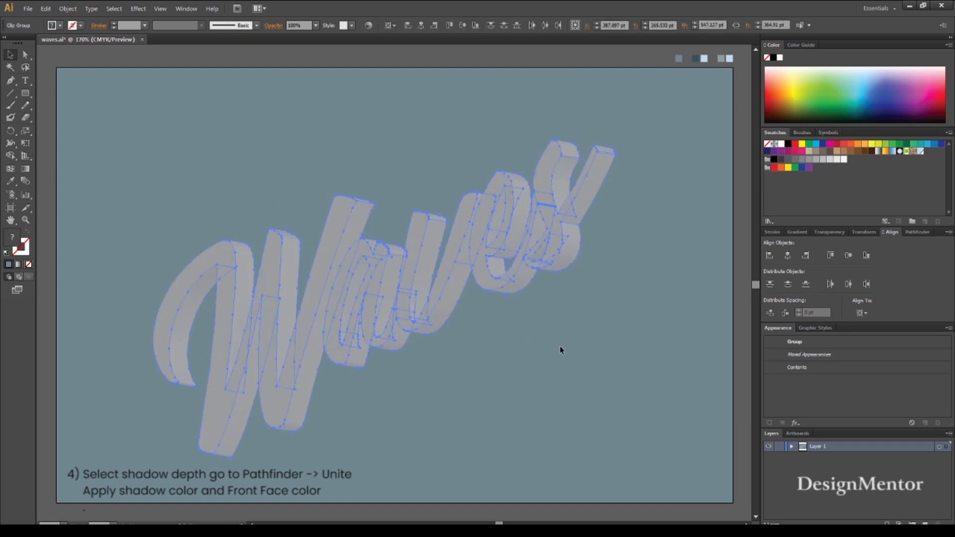
{"action": "left_click", "coordinate": [550, 348]}
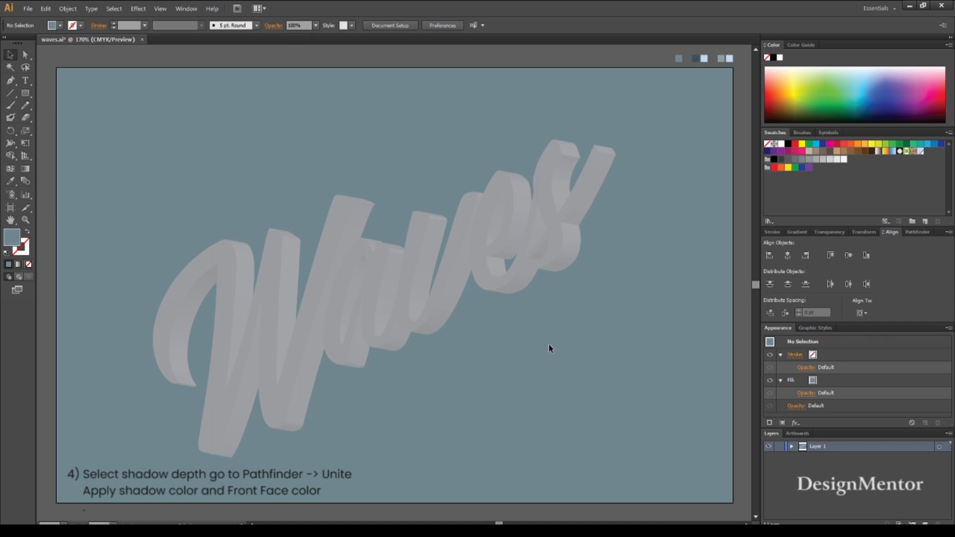
Step: Recolor the front faces of all five letters with the light blue sampled from the rightmost reference square above the artboard
{"action": "left_click", "coordinate": [225, 273]}
{"action": "left_click", "coordinate": [353, 252], "text": "shift"}
{"action": "left_click", "coordinate": [420, 227], "text": "shift"}
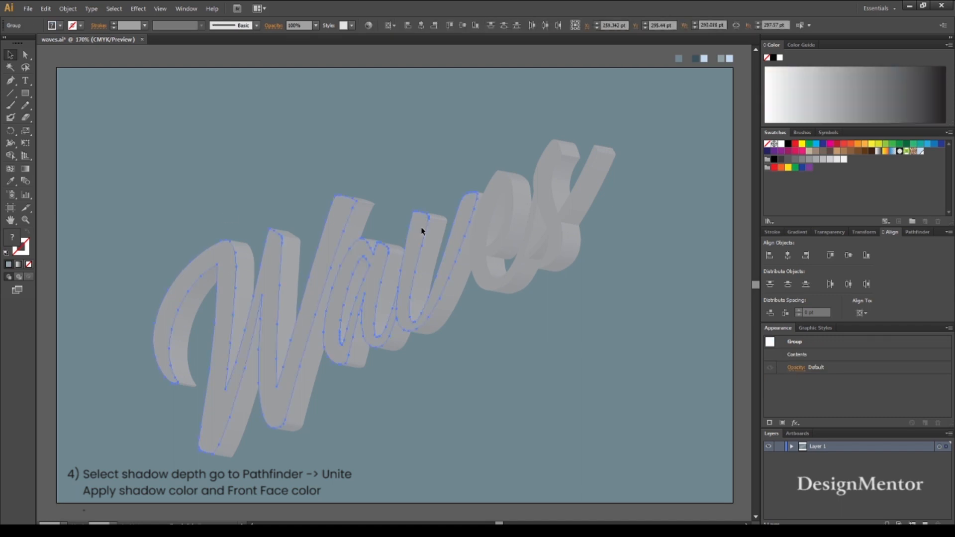
{"action": "left_click", "coordinate": [491, 193], "text": "shift"}
{"action": "left_click", "coordinate": [548, 158], "text": "shift"}
{"action": "key", "text": "i"}
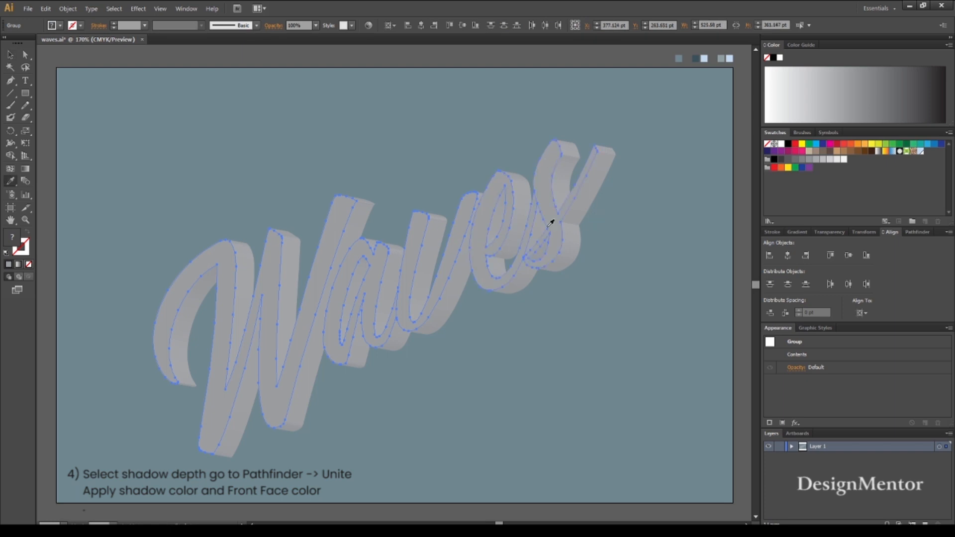
{"action": "left_click", "coordinate": [729, 58]}
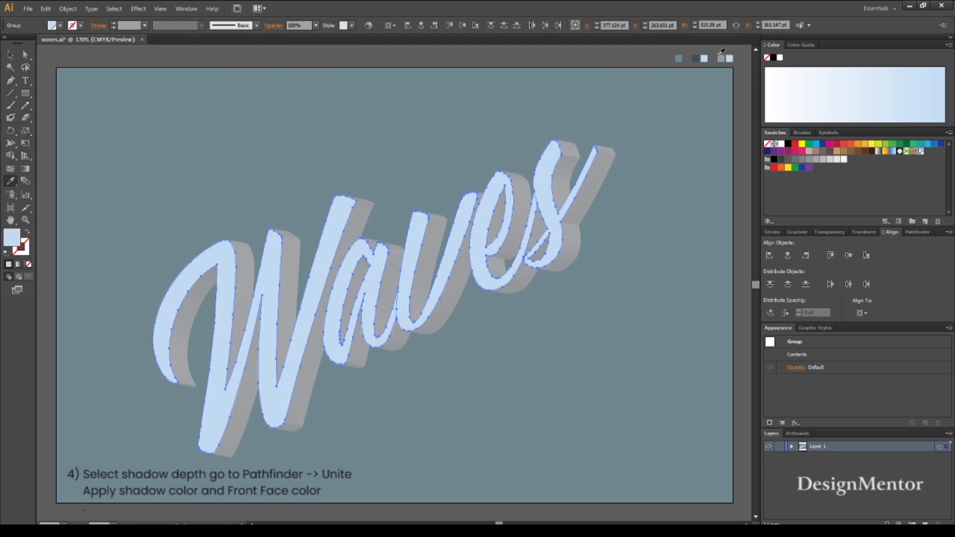
{"action": "key", "text": "v"}
{"action": "left_click", "coordinate": [538, 391]}
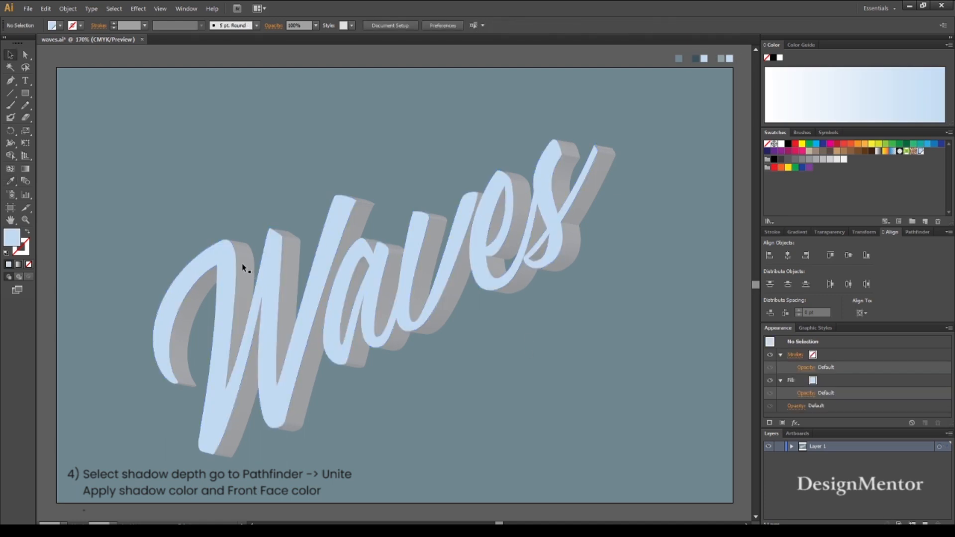
Step: Unite the W's extruded side pieces with Pathfinder, separately for its inner curve, lower diagonal and middle stem
{"action": "left_click", "coordinate": [239, 279]}
{"action": "left_click", "coordinate": [190, 300]}
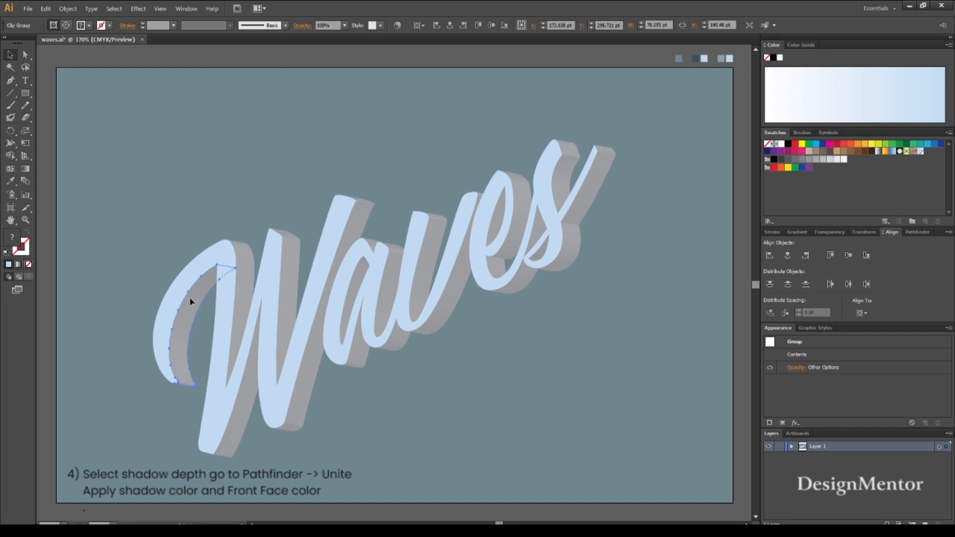
{"action": "left_click", "coordinate": [917, 232]}
{"action": "left_click", "coordinate": [769, 256]}
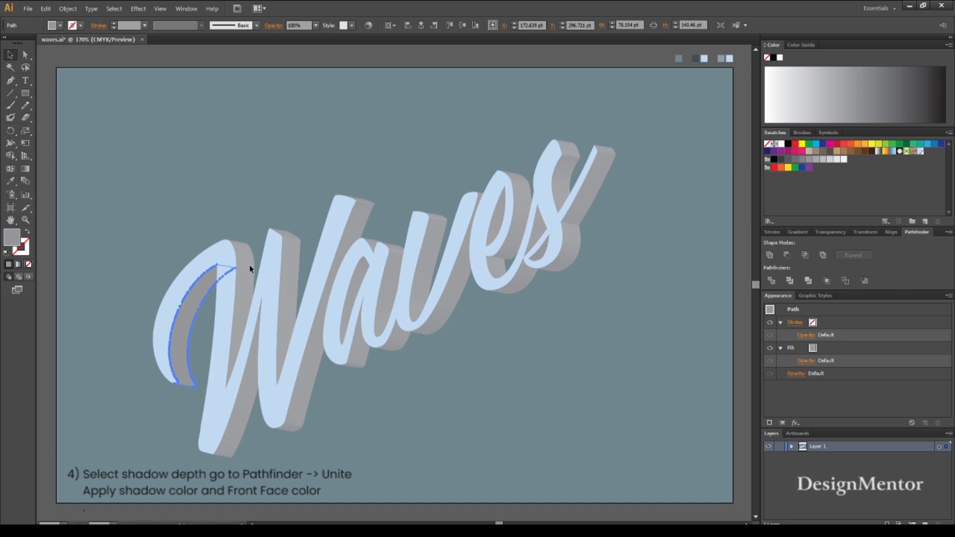
{"action": "left_click", "coordinate": [249, 268]}
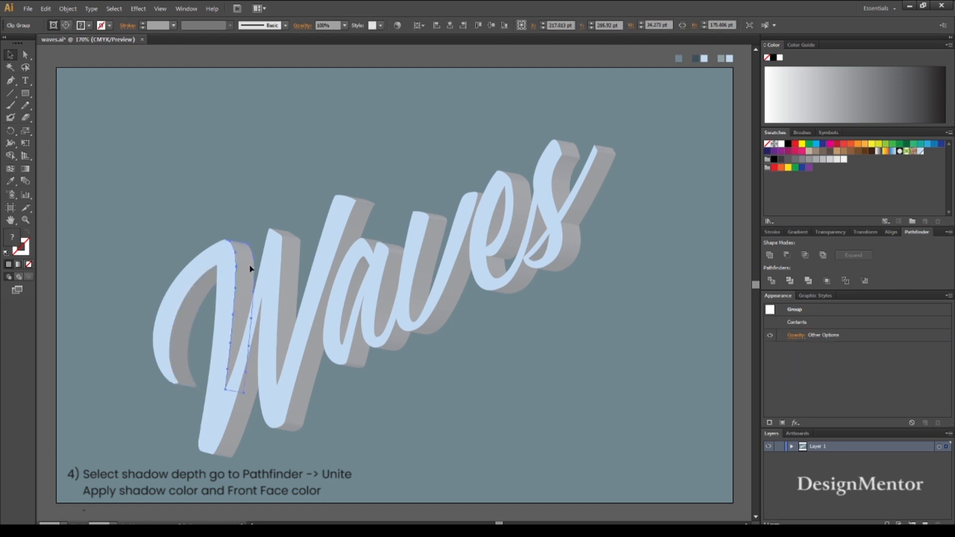
{"action": "left_click", "coordinate": [237, 422]}
{"action": "left_click", "coordinate": [769, 256]}
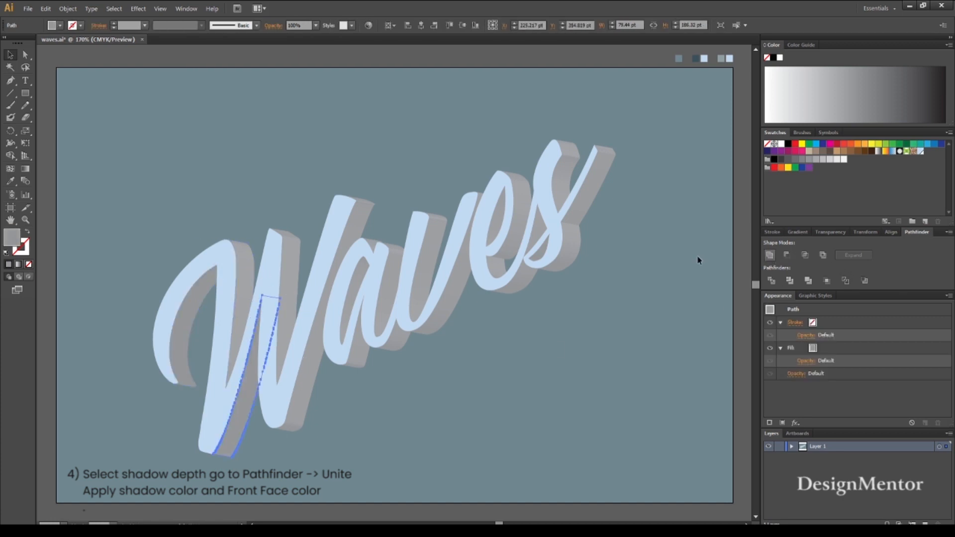
{"action": "left_click", "coordinate": [294, 238]}
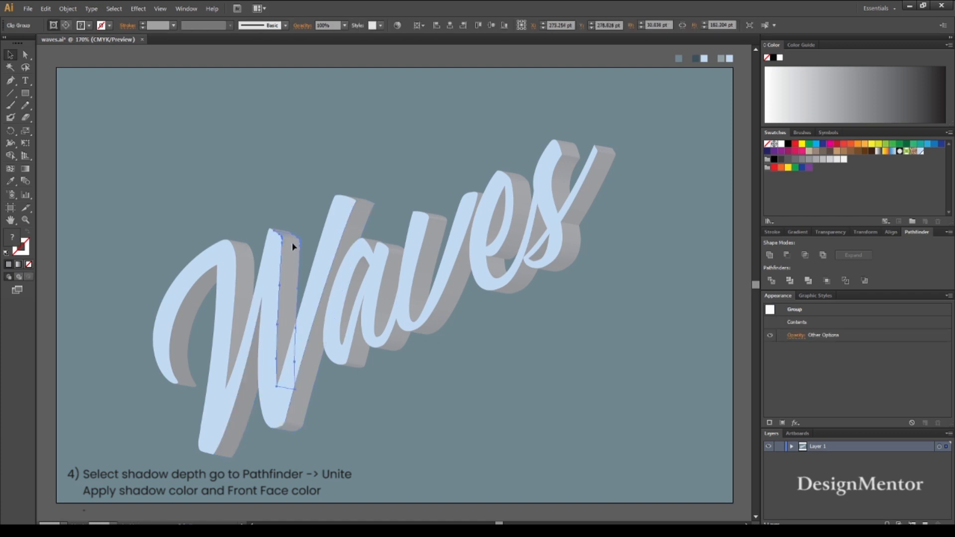
{"action": "left_click", "coordinate": [770, 255]}
{"action": "left_click", "coordinate": [563, 164]}
{"action": "left_click", "coordinate": [769, 255]}
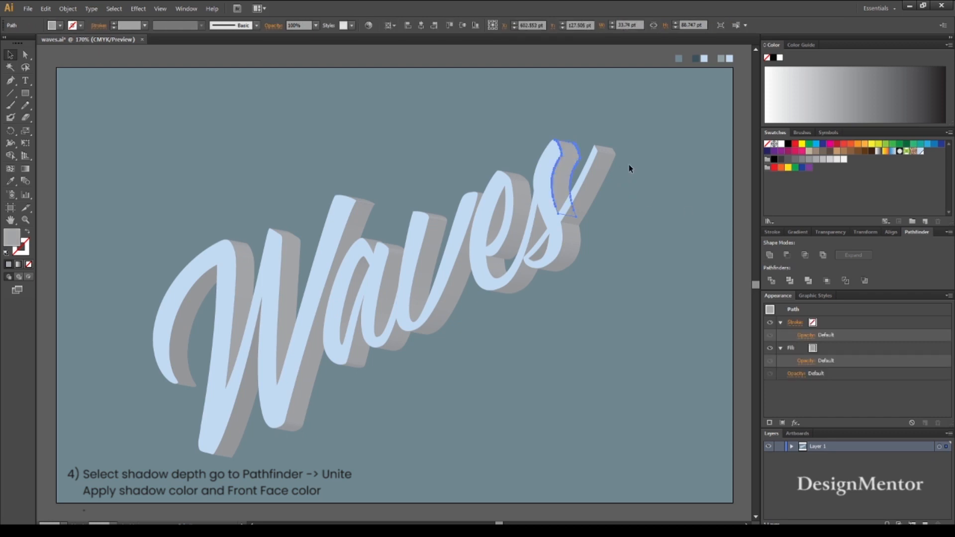
{"action": "key", "text": "ctrl+z"}
{"action": "left_click", "coordinate": [653, 163]}
Step: Unite the extruded side of the s's upper curve and its top cap as two separate shapes
{"action": "left_click", "coordinate": [564, 176]}
{"action": "left_click", "coordinate": [774, 258]}
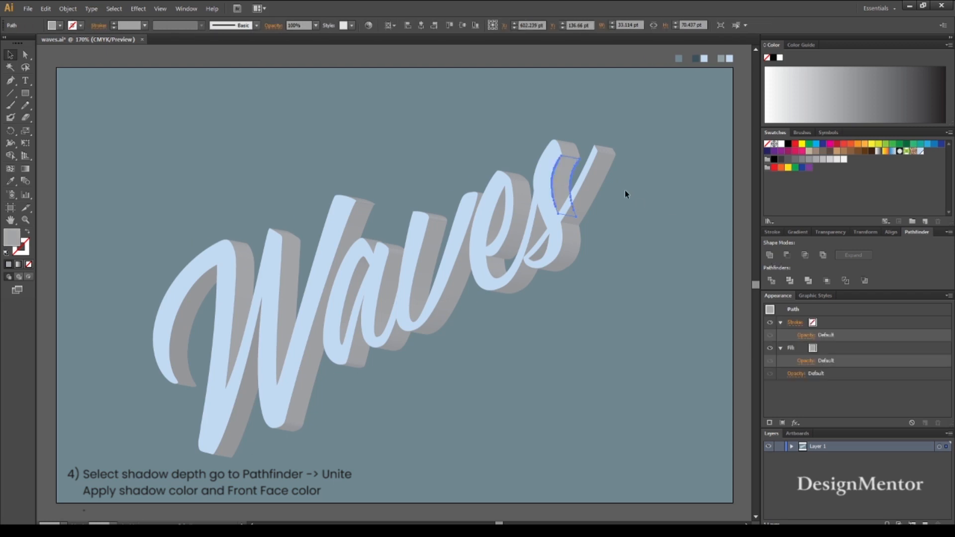
{"action": "left_click", "coordinate": [568, 146]}
{"action": "left_click", "coordinate": [773, 258]}
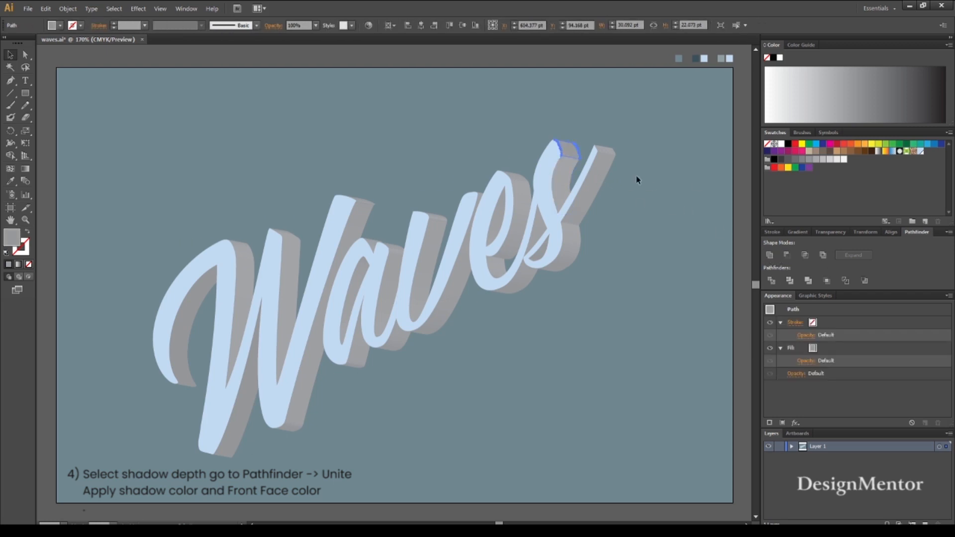
Step: Unite the s's remaining extruded pieces separately: the tip of its upstroke, the upstroke's side and the lower bowl
{"action": "left_click", "coordinate": [598, 148]}
{"action": "left_click", "coordinate": [770, 258]}
{"action": "left_click", "coordinate": [598, 179]}
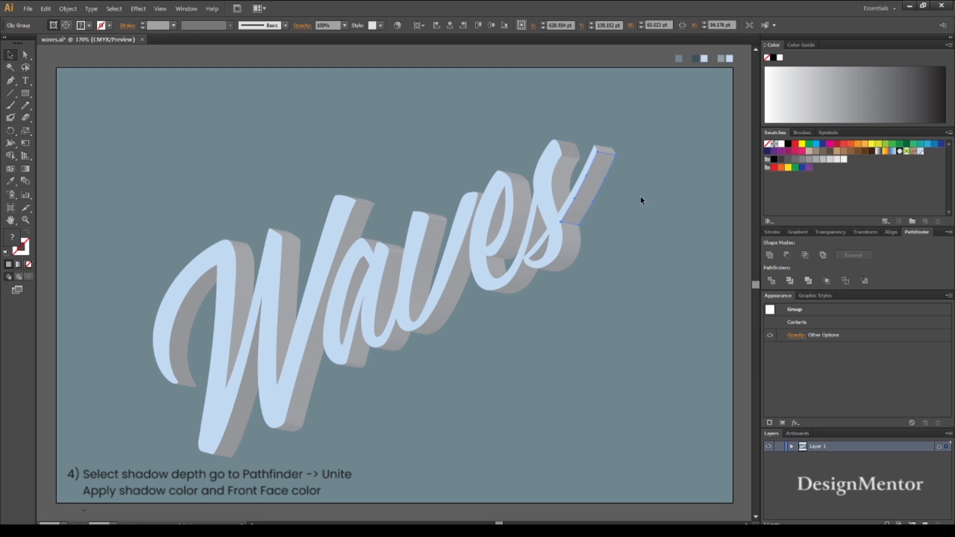
{"action": "left_click", "coordinate": [770, 258]}
{"action": "left_click", "coordinate": [577, 241]}
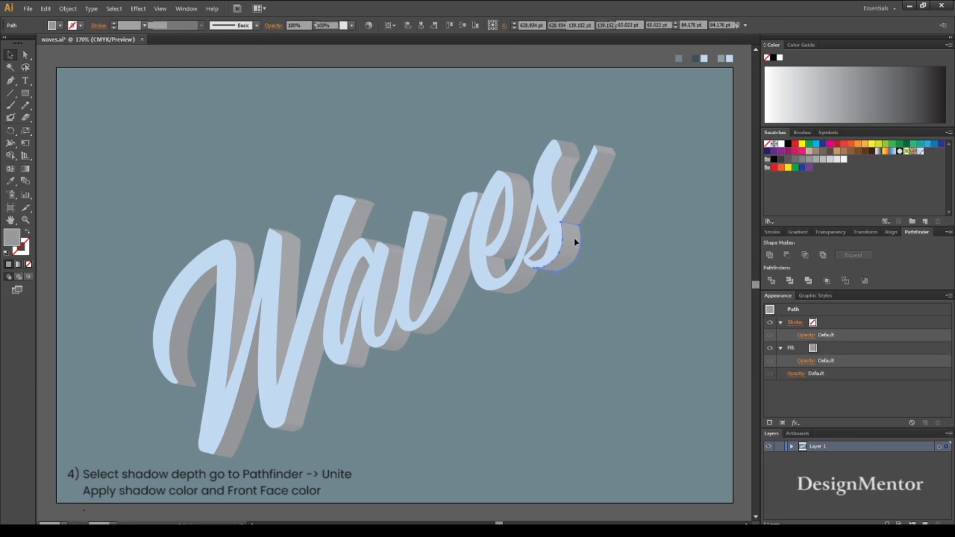
{"action": "left_click", "coordinate": [768, 254]}
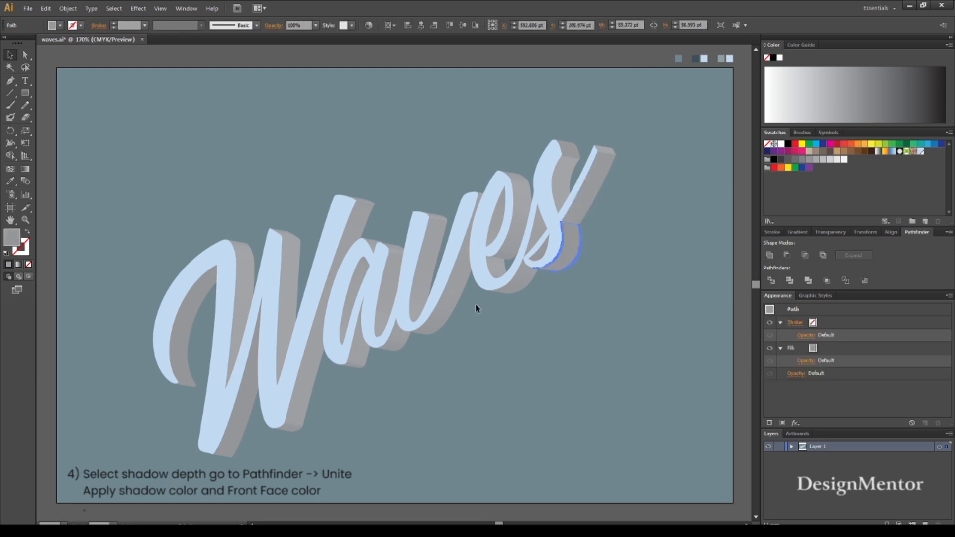
Step: Unite the e's extruded side pieces separately for its bottom stroke, outer loop and inner loop
{"action": "left_click", "coordinate": [517, 286]}
{"action": "left_click", "coordinate": [769, 254]}
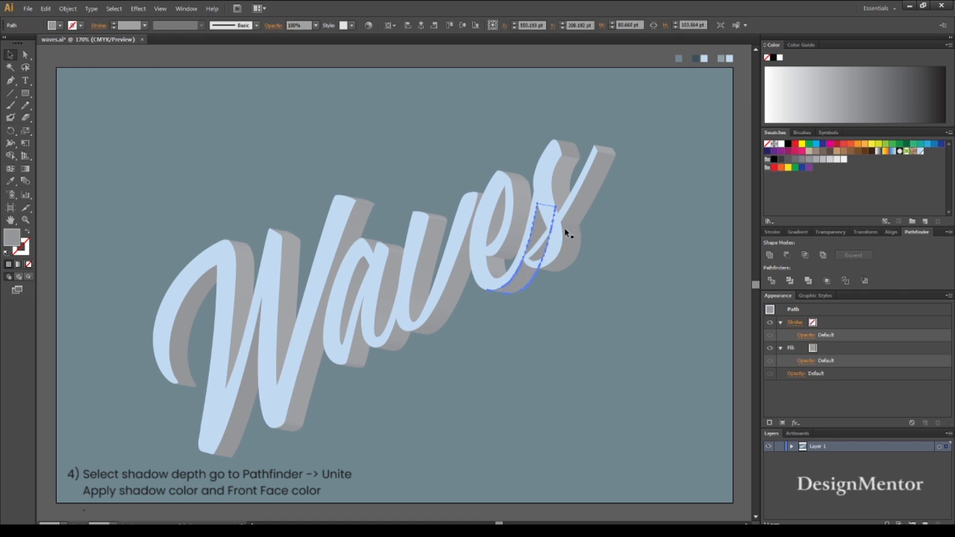
{"action": "left_click", "coordinate": [505, 251]}
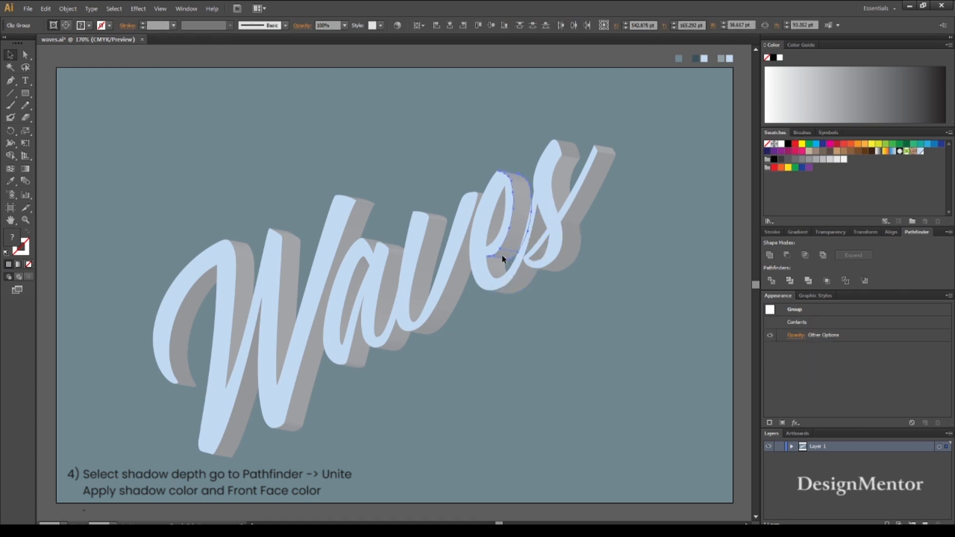
{"action": "left_click", "coordinate": [769, 255]}
{"action": "left_click", "coordinate": [497, 221]}
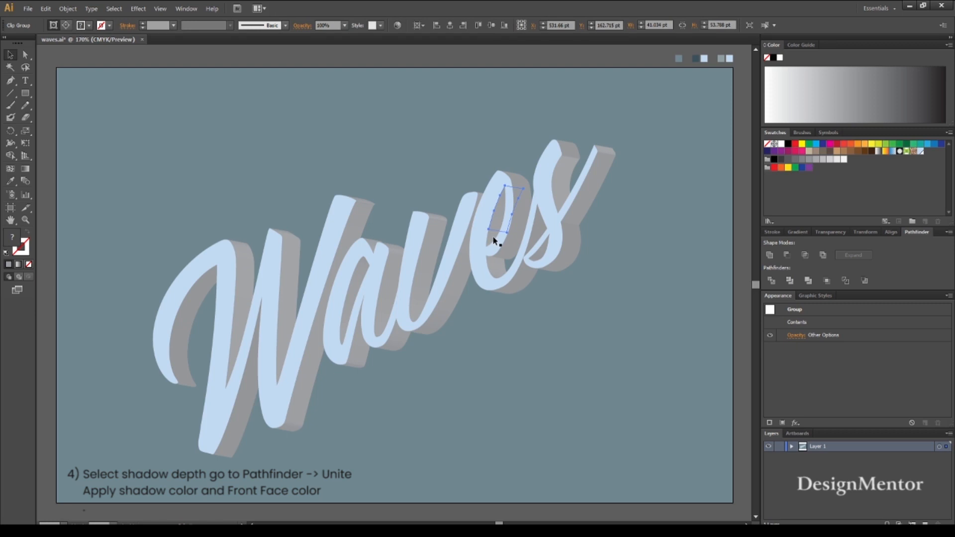
{"action": "left_click", "coordinate": [769, 254]}
{"action": "left_click", "coordinate": [500, 270]}
{"action": "left_click", "coordinate": [508, 256]}
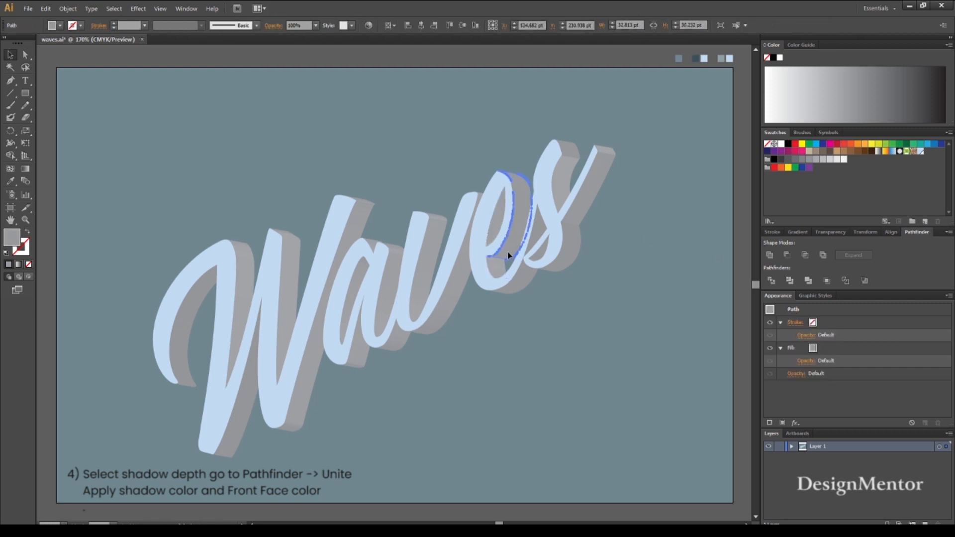
Step: Unite the v's extruded side pieces into one shape along its second stroke and one along its first stroke
{"action": "left_click", "coordinate": [456, 292]}
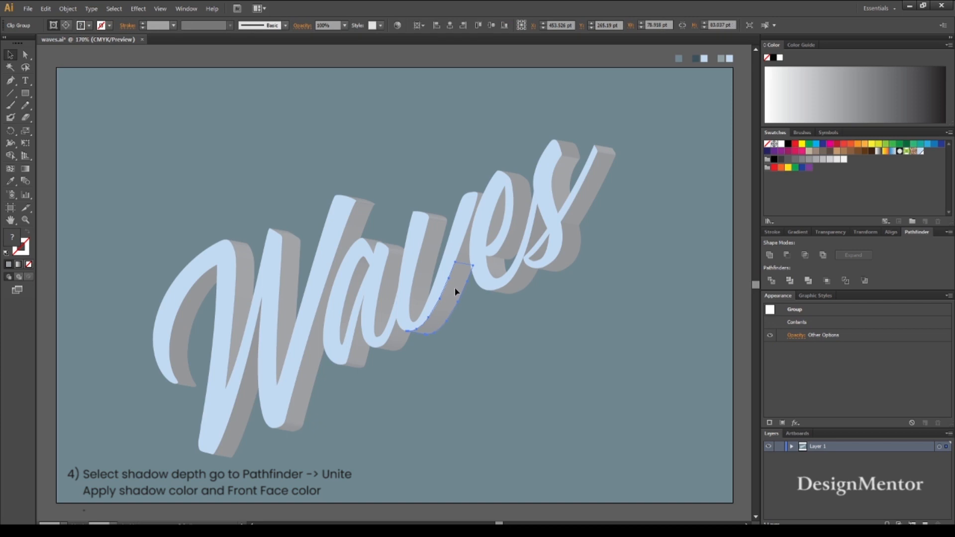
{"action": "left_click", "coordinate": [466, 260], "text": "shift"}
{"action": "left_click", "coordinate": [476, 260]}
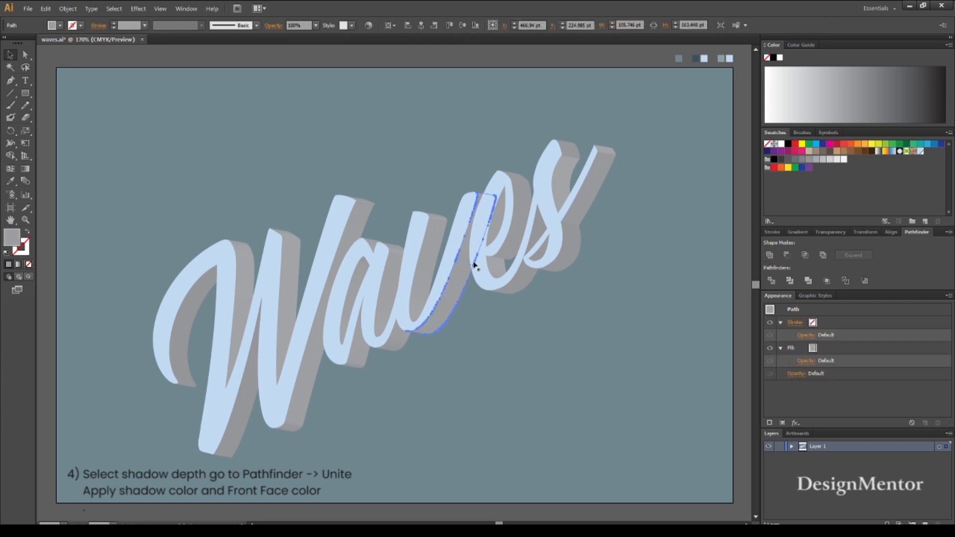
{"action": "left_click", "coordinate": [428, 277]}
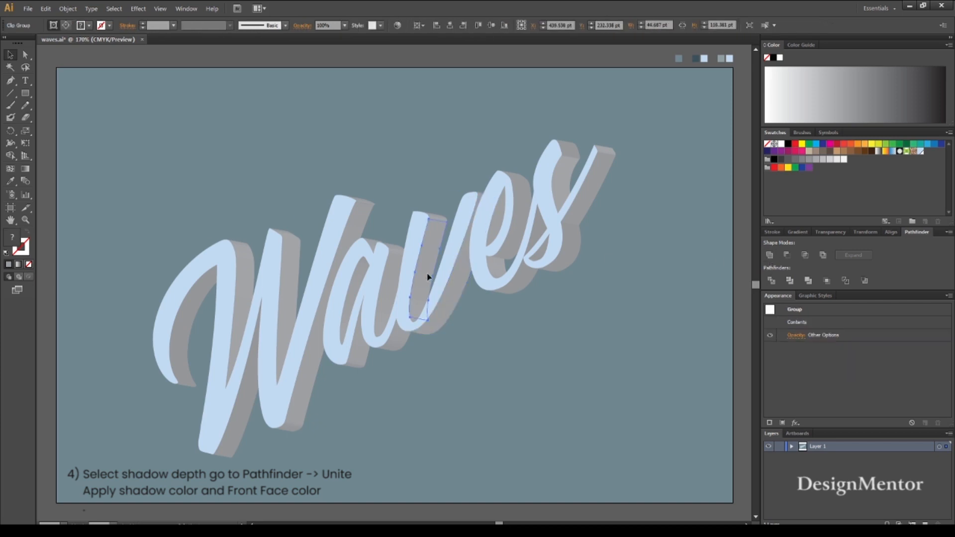
{"action": "left_click", "coordinate": [414, 318], "text": "shift"}
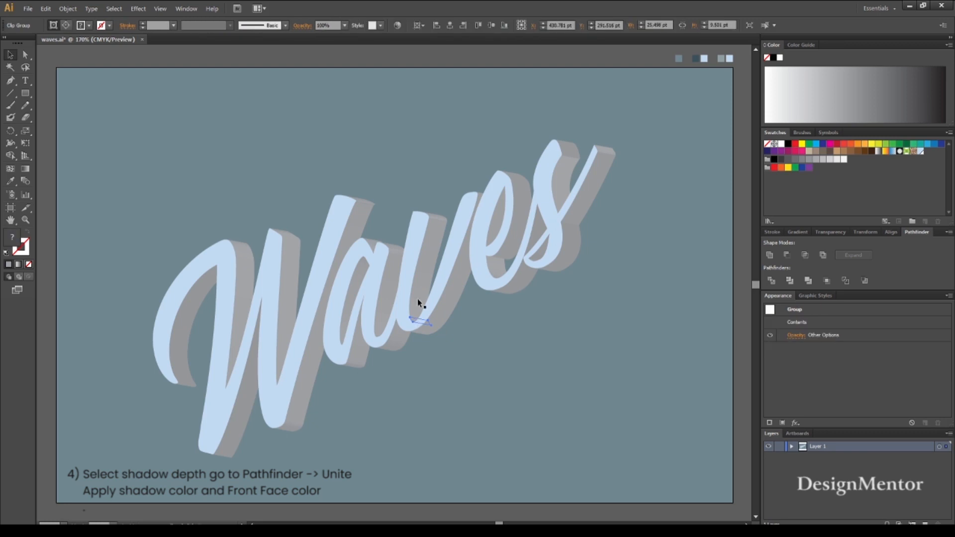
{"action": "left_click", "coordinate": [769, 255]}
{"action": "left_click", "coordinate": [437, 218]}
{"action": "left_click", "coordinate": [437, 229], "text": "shift"}
{"action": "left_click", "coordinate": [770, 255]}
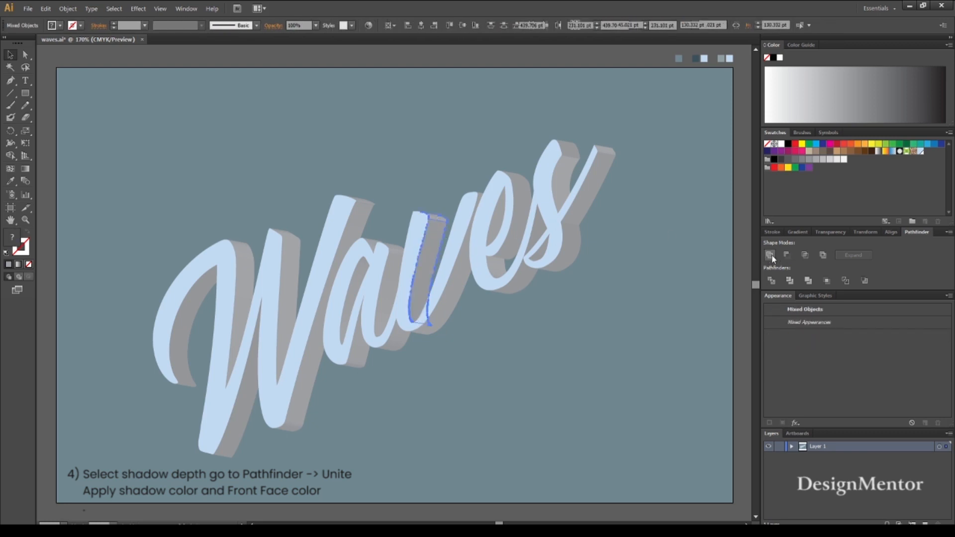
{"action": "left_click", "coordinate": [460, 354]}
Step: Unite the a's extruded side pieces separately for its stem, top notch, inner bowl and lower connecting stroke
{"action": "left_click", "coordinate": [392, 247]}
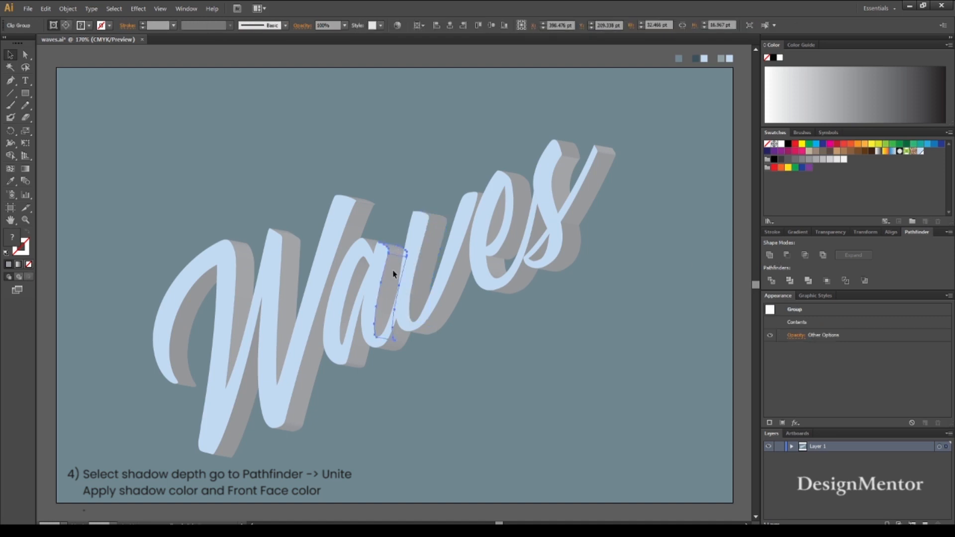
{"action": "left_click", "coordinate": [769, 255]}
{"action": "left_click", "coordinate": [499, 325]}
{"action": "left_click", "coordinate": [373, 243]}
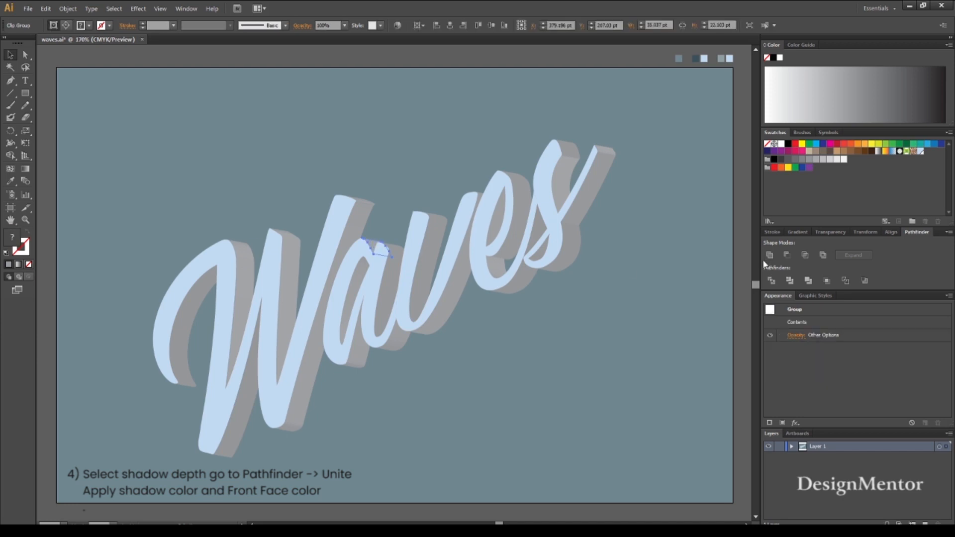
{"action": "left_click", "coordinate": [361, 262]}
{"action": "left_click", "coordinate": [343, 339], "text": "shift"}
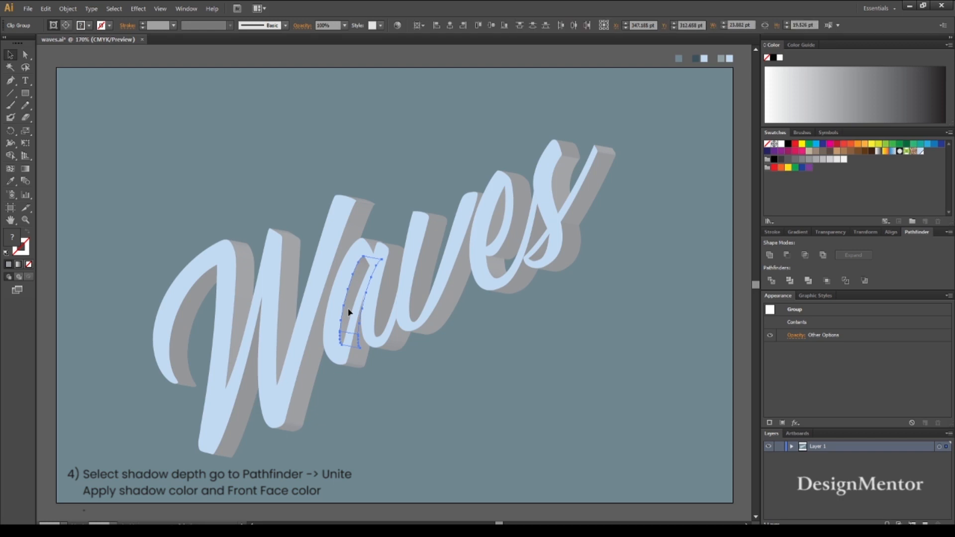
{"action": "left_click", "coordinate": [770, 254]}
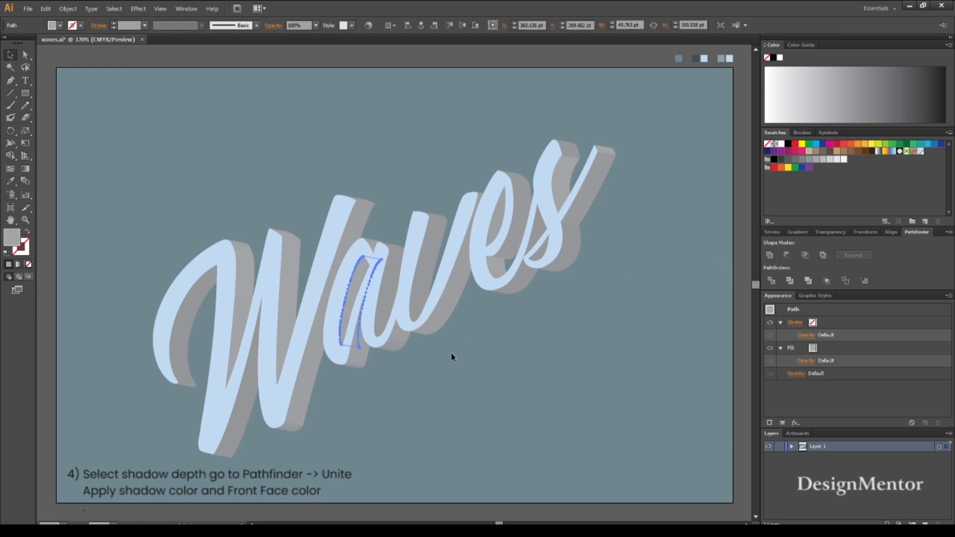
{"action": "left_click", "coordinate": [362, 349]}
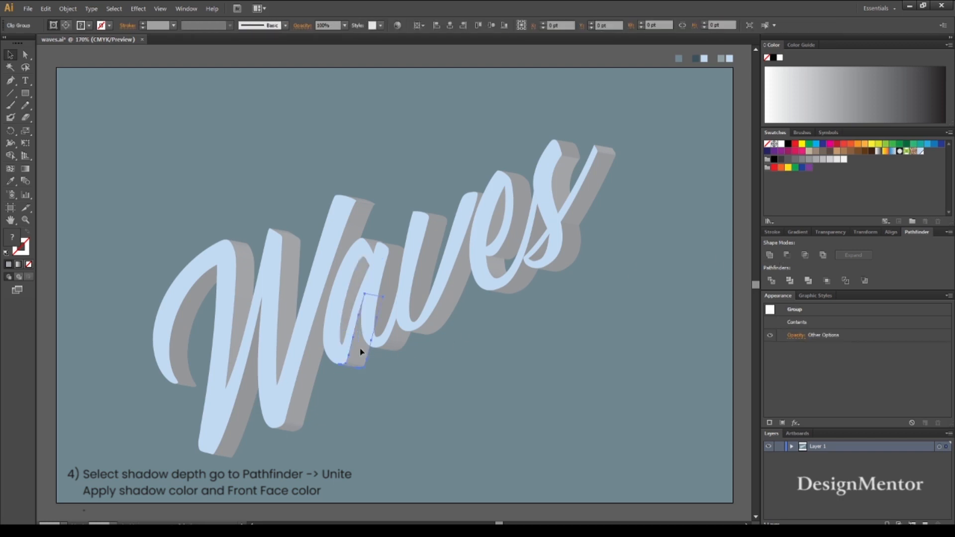
{"action": "left_click", "coordinate": [770, 255]}
{"action": "left_click", "coordinate": [467, 406]}
Step: Unite the thin top cap of the W's middle stem with that stem's extruded side
{"action": "left_click", "coordinate": [288, 429]}
{"action": "left_click", "coordinate": [444, 376]}
{"action": "left_click", "coordinate": [284, 232]}
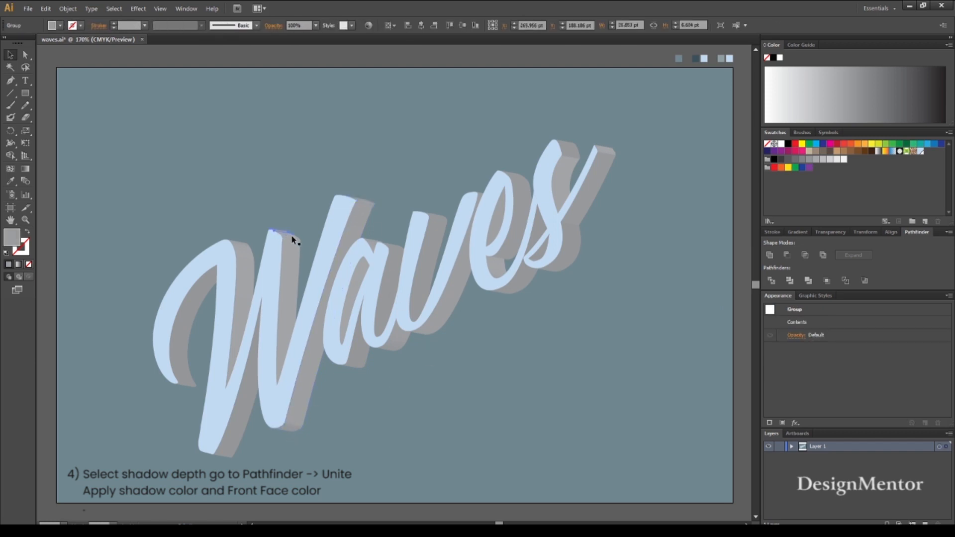
{"action": "left_click", "coordinate": [291, 238], "text": "shift"}
{"action": "left_click", "coordinate": [770, 255]}
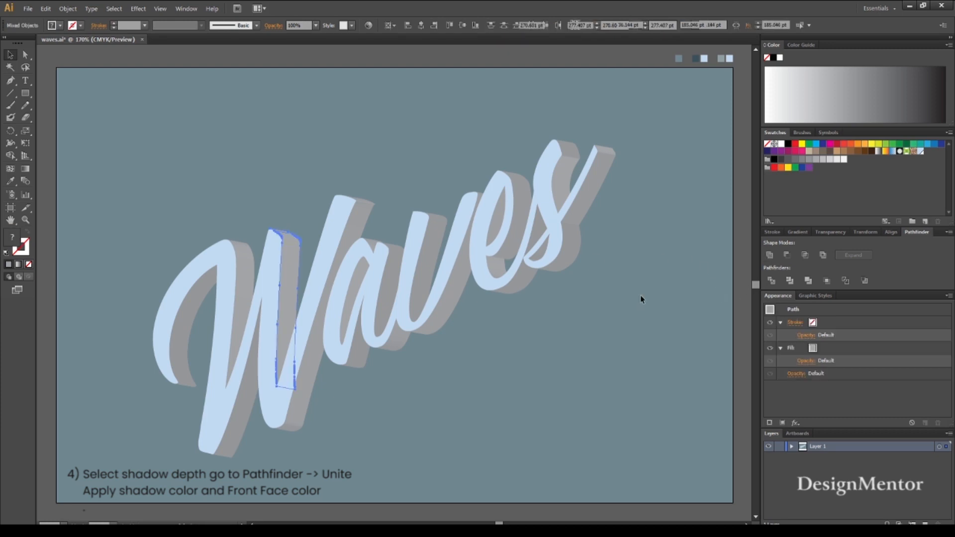
Step: Check the extruded side shapes of every letter in the lettering one by one, from the W through the s
{"action": "left_click", "coordinate": [243, 250]}
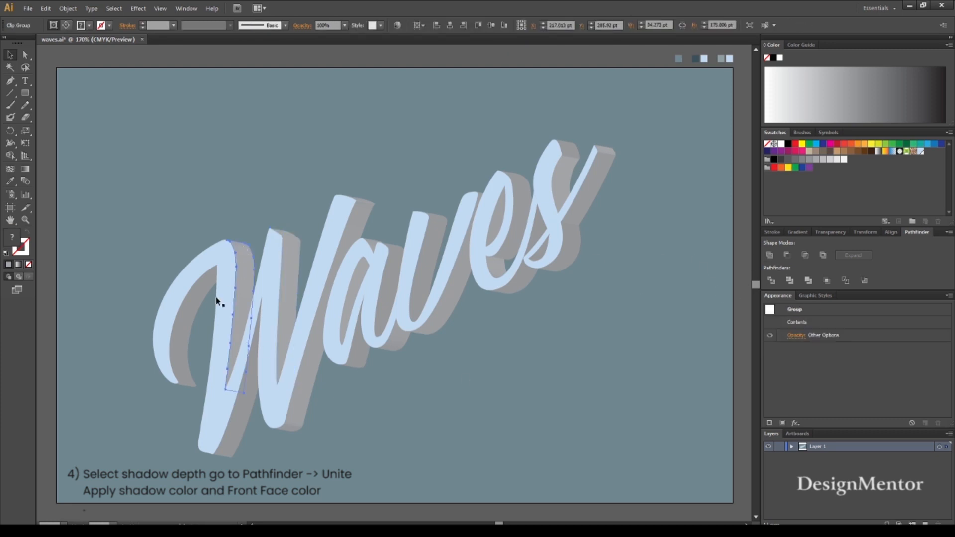
{"action": "left_click", "coordinate": [189, 331]}
{"action": "left_click", "coordinate": [239, 309]}
{"action": "left_click", "coordinate": [254, 363]}
{"action": "left_click", "coordinate": [288, 300]}
{"action": "left_click", "coordinate": [297, 401]}
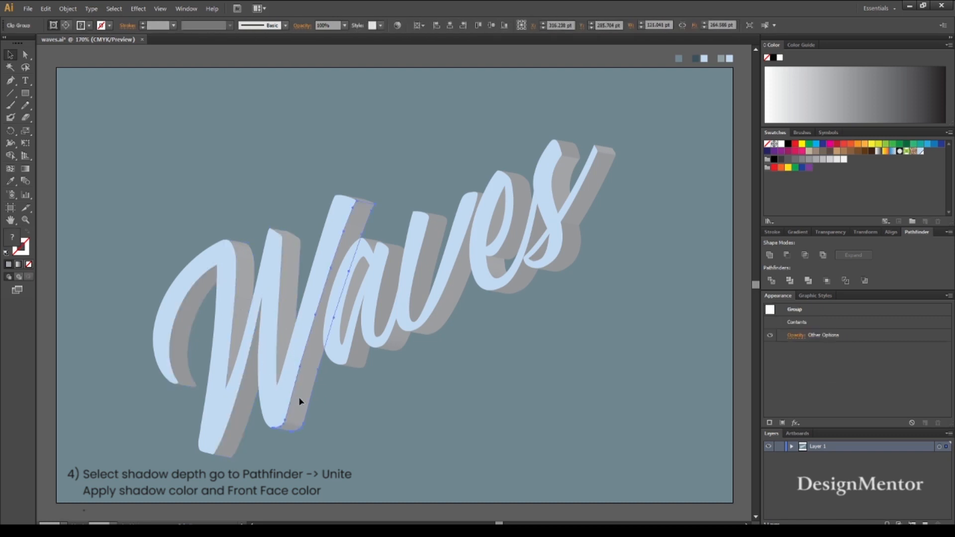
{"action": "left_click", "coordinate": [360, 265]}
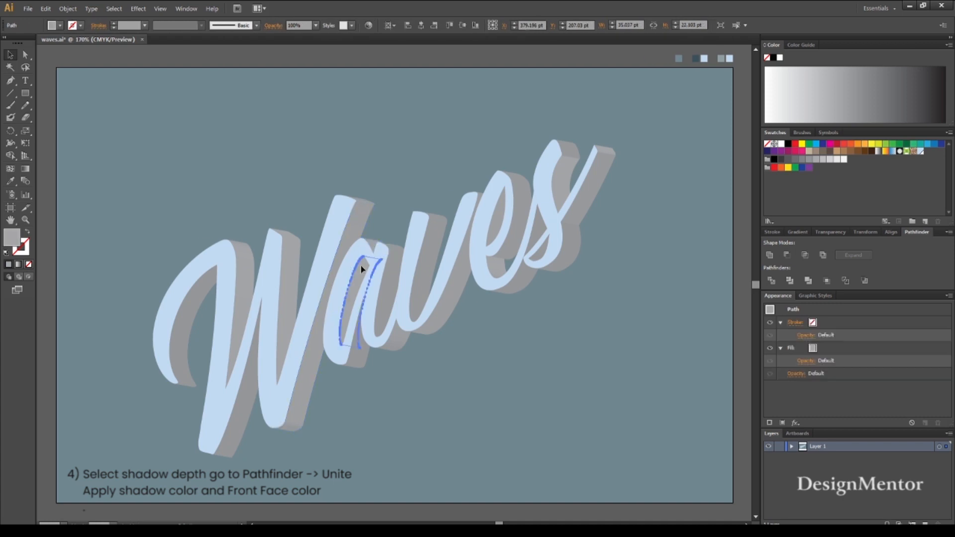
{"action": "left_click", "coordinate": [356, 364]}
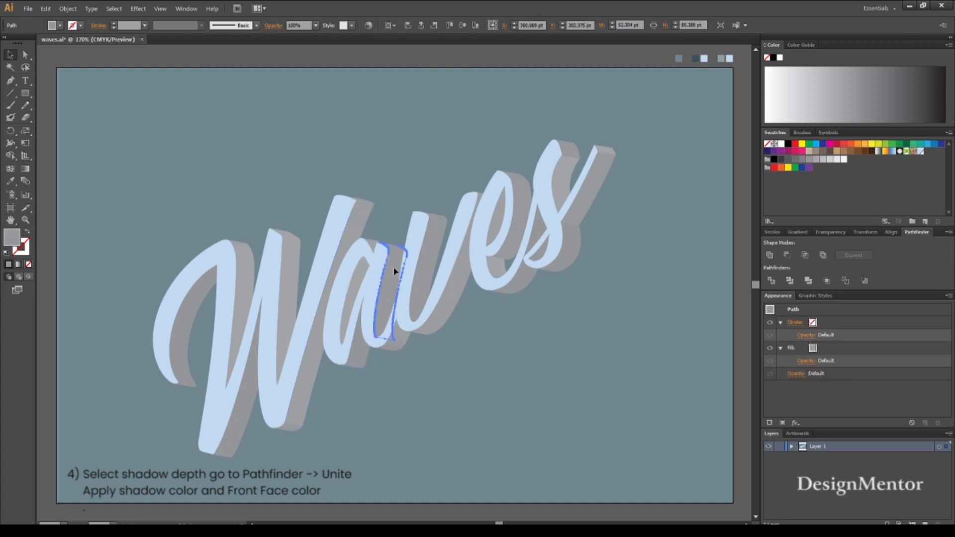
{"action": "left_click", "coordinate": [407, 331]}
{"action": "left_click", "coordinate": [422, 255]}
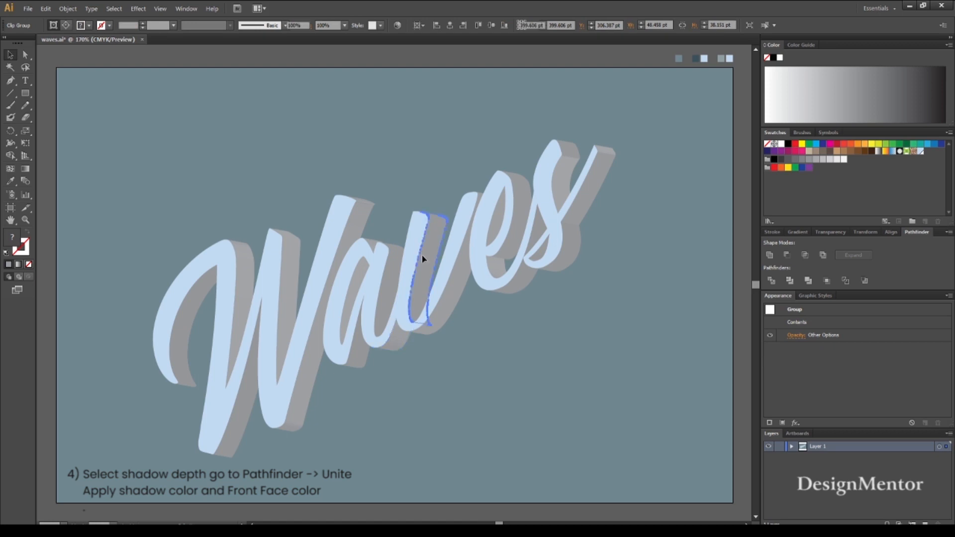
{"action": "left_click", "coordinate": [497, 267]}
{"action": "left_click", "coordinate": [510, 222]}
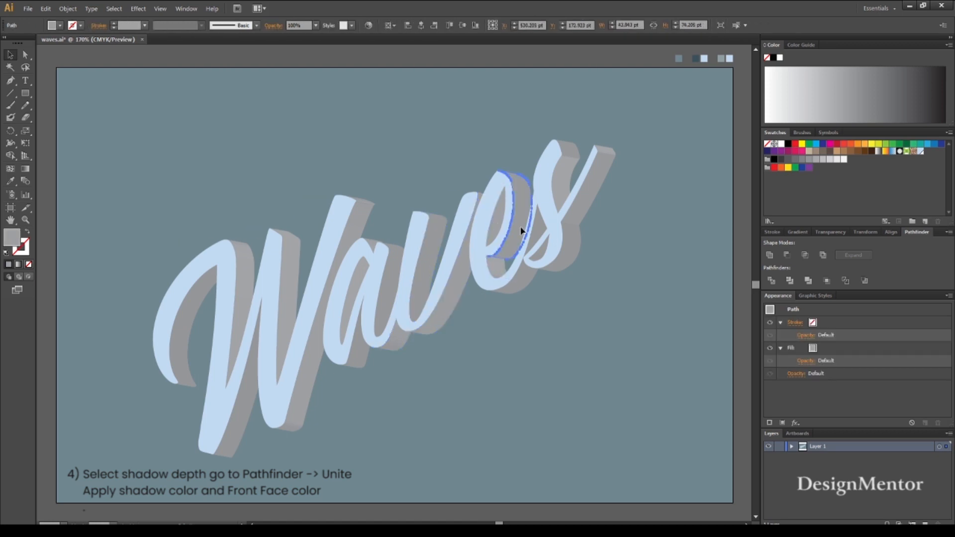
{"action": "left_click", "coordinate": [574, 145]}
{"action": "left_click", "coordinate": [537, 219]}
{"action": "left_click", "coordinate": [538, 254]}
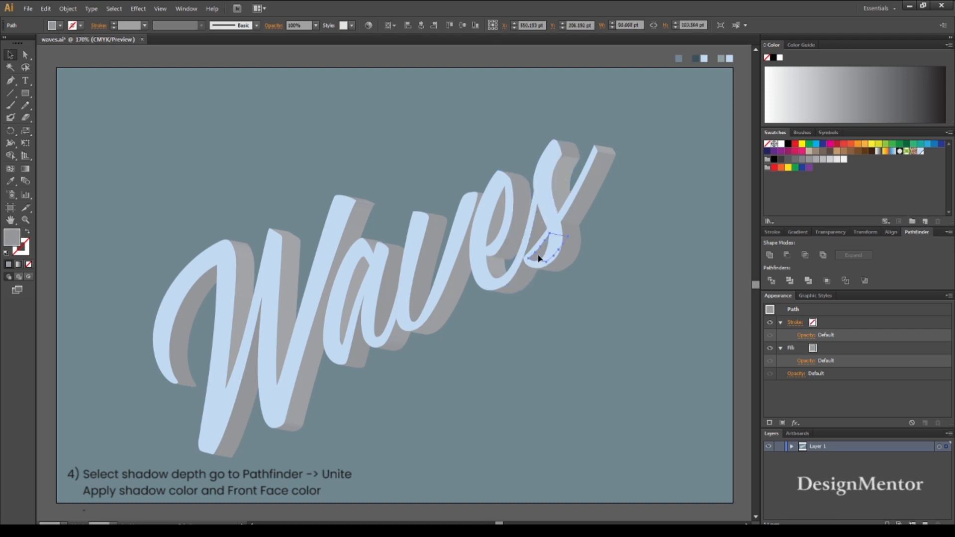
{"action": "left_click", "coordinate": [565, 258]}
{"action": "left_click", "coordinate": [596, 193]}
{"action": "left_click", "coordinate": [635, 299]}
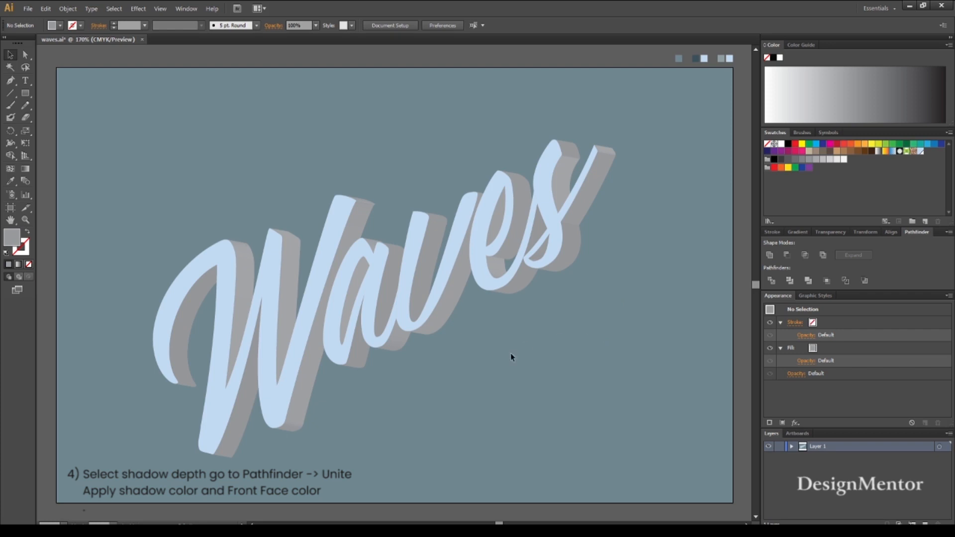
Step: Recolor the extruded side shapes across all five letters with the gray-green shadow color sampled from the reference squares above the artboard
{"action": "left_click", "coordinate": [363, 214]}
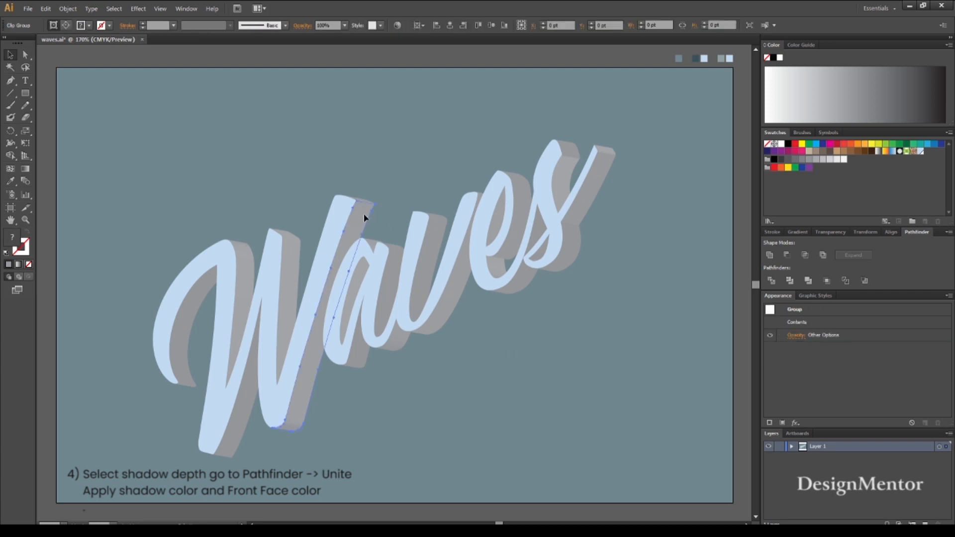
{"action": "left_click", "coordinate": [199, 298]}
{"action": "left_click", "coordinate": [238, 290], "text": "shift"}
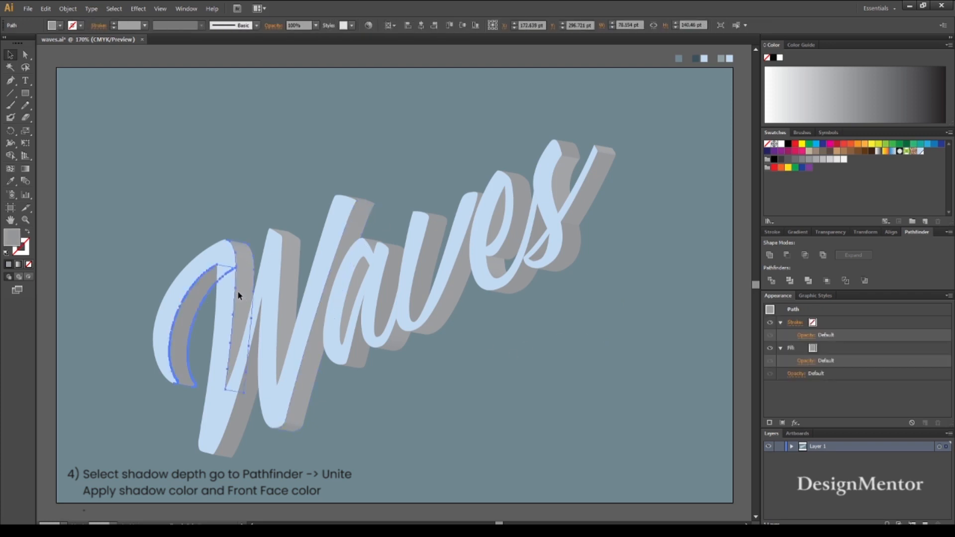
{"action": "left_click", "coordinate": [289, 281], "text": "shift"}
{"action": "left_click", "coordinate": [251, 385], "text": "shift"}
{"action": "left_click", "coordinate": [305, 384], "text": "shift"}
{"action": "left_click", "coordinate": [358, 340], "text": "shift"}
{"action": "left_click", "coordinate": [354, 291], "text": "shift"}
{"action": "left_click", "coordinate": [392, 274], "text": "shift"}
{"action": "left_click", "coordinate": [422, 264], "text": "shift"}
{"action": "left_click", "coordinate": [485, 253], "text": "shift"}
{"action": "left_click", "coordinate": [504, 221], "text": "shift"}
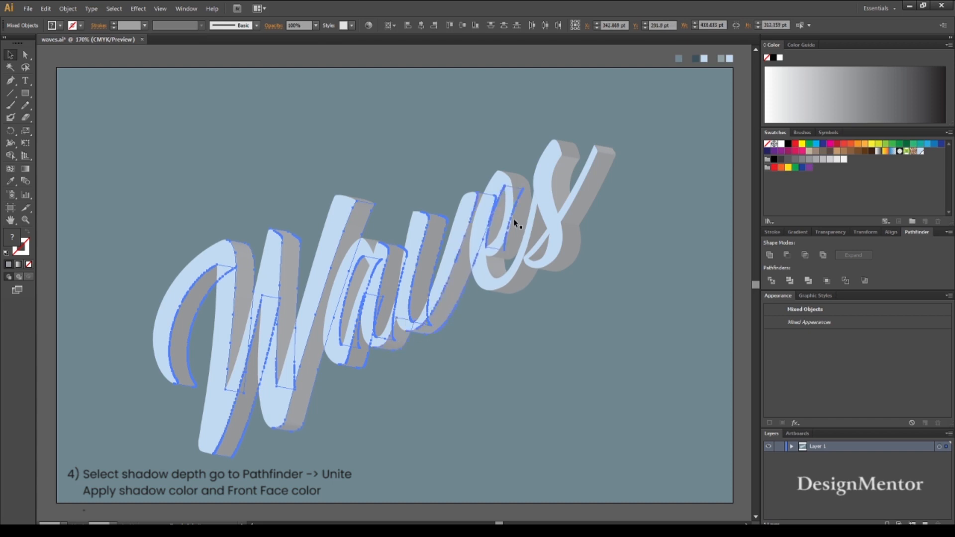
{"action": "left_click", "coordinate": [495, 270], "text": "shift"}
{"action": "left_click", "coordinate": [518, 275], "text": "shift"}
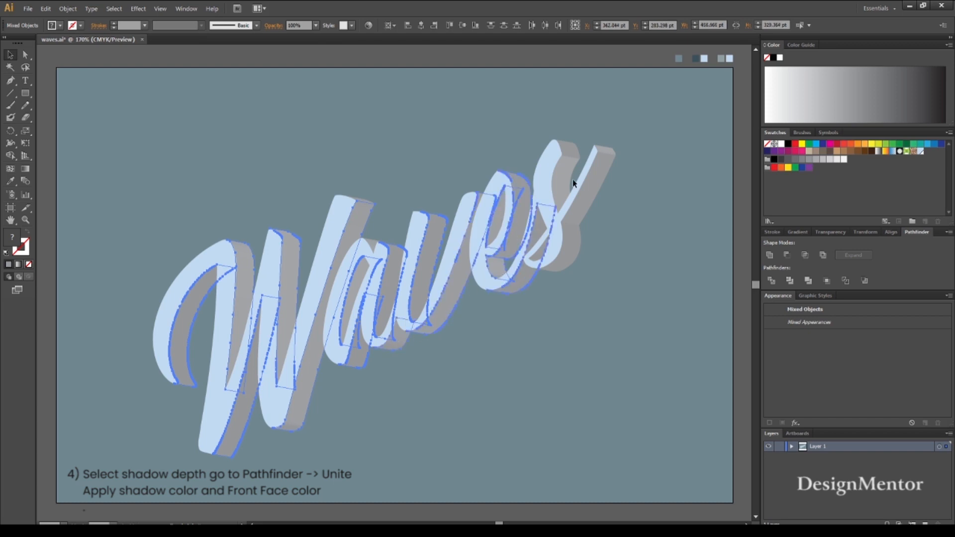
{"action": "left_click", "coordinate": [587, 184], "text": "shift"}
{"action": "left_click", "coordinate": [568, 241], "text": "shift"}
{"action": "left_click", "coordinate": [363, 199], "text": "shift"}
{"action": "key", "text": "i"}
{"action": "left_click", "coordinate": [721, 58]}
{"action": "key", "text": "v"}
{"action": "left_click", "coordinate": [561, 349]}
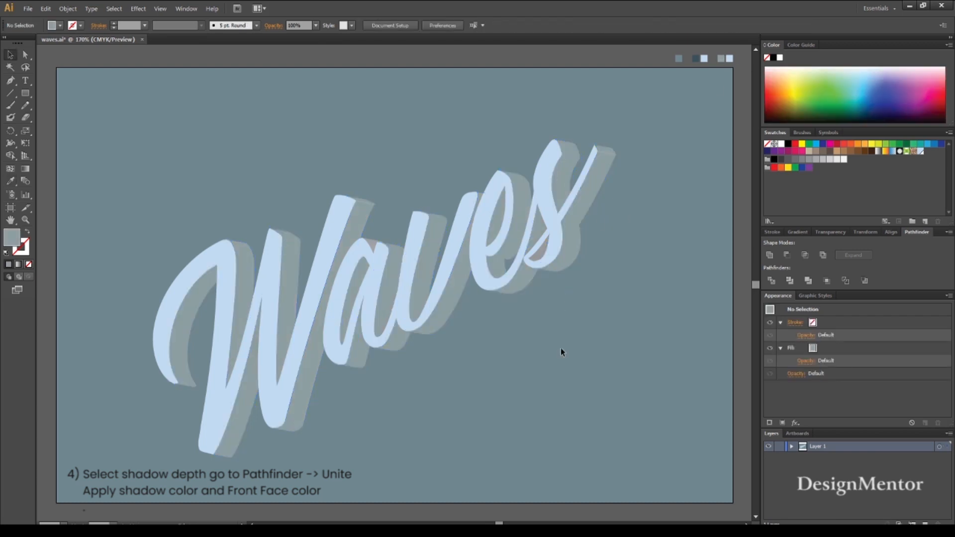
Step: Apply the sampled gray-green shadow color to the small side piece inside the s's lower curve
{"action": "left_click", "coordinate": [539, 258]}
{"action": "key", "text": "i"}
{"action": "left_click", "coordinate": [722, 59]}
{"action": "key", "text": "v"}
{"action": "left_click", "coordinate": [586, 324]}
Step: Apply the gray-green shadow color to the side piece in the a's top notch
{"action": "left_click", "coordinate": [372, 245]}
{"action": "key", "text": "i"}
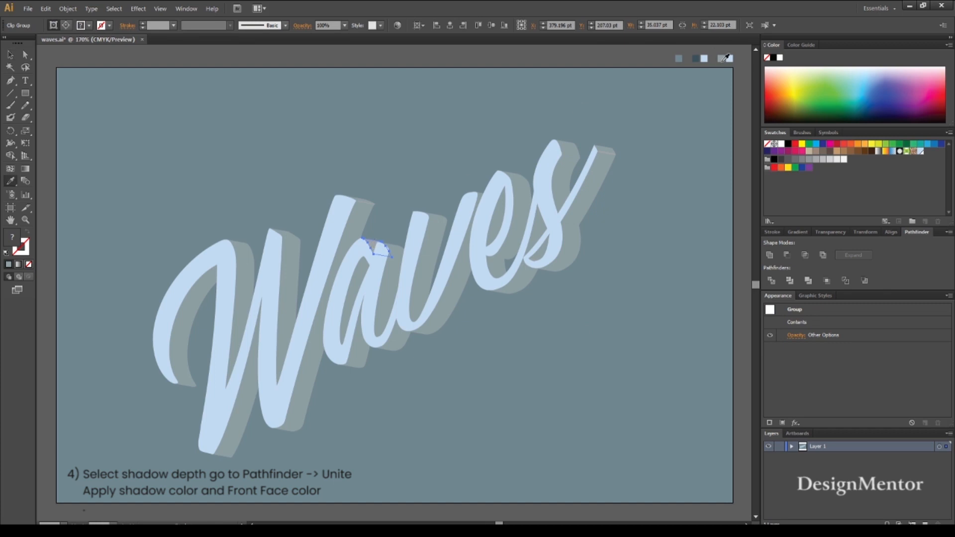
{"action": "left_click", "coordinate": [571, 326]}
{"action": "key", "text": "v"}
{"action": "left_click", "coordinate": [575, 385]}
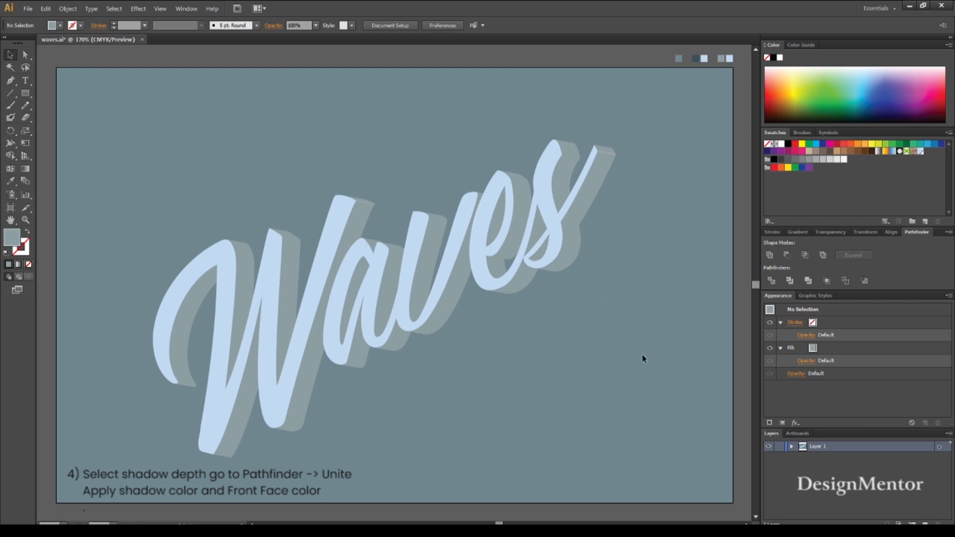
Step: Fill the W's front face with white
{"action": "key", "text": "ctrl+a"}
{"action": "left_click", "coordinate": [337, 220]}
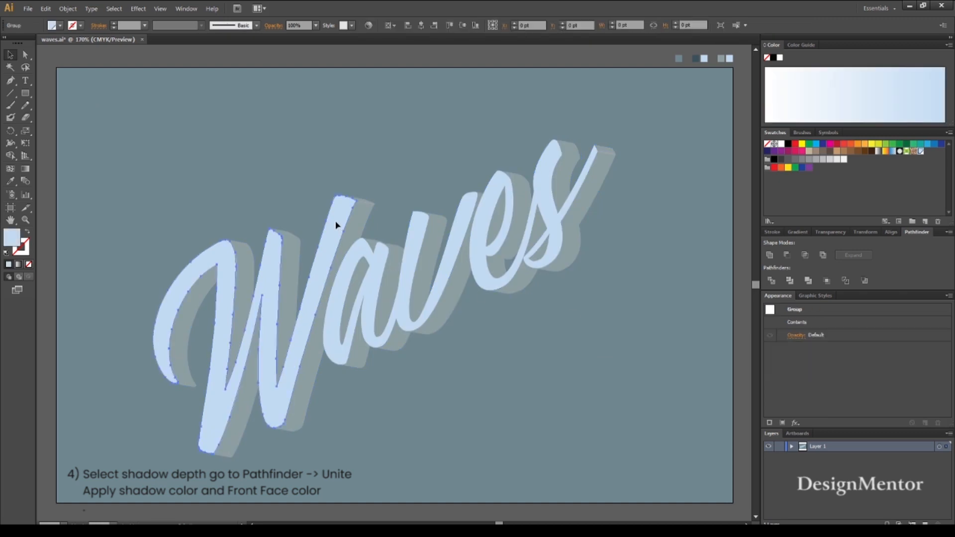
{"action": "key", "text": "i"}
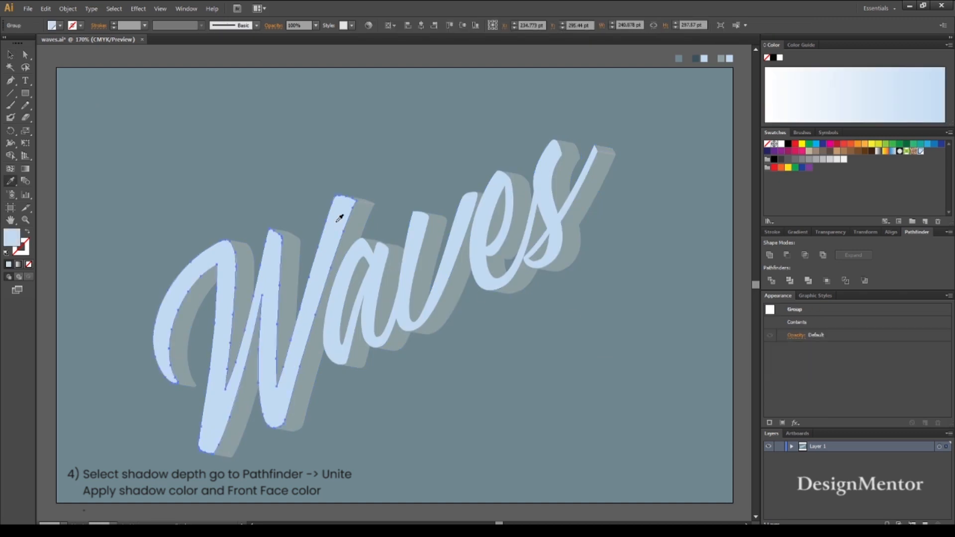
{"action": "left_click", "coordinate": [59, 25]}
{"action": "left_click", "coordinate": [21, 43]}
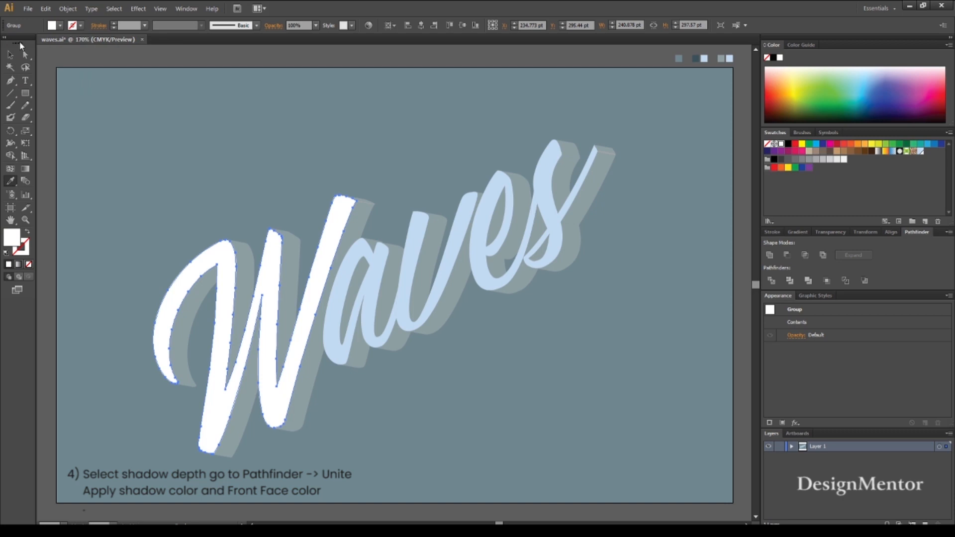
{"action": "key", "text": "v"}
{"action": "left_click", "coordinate": [385, 207]}
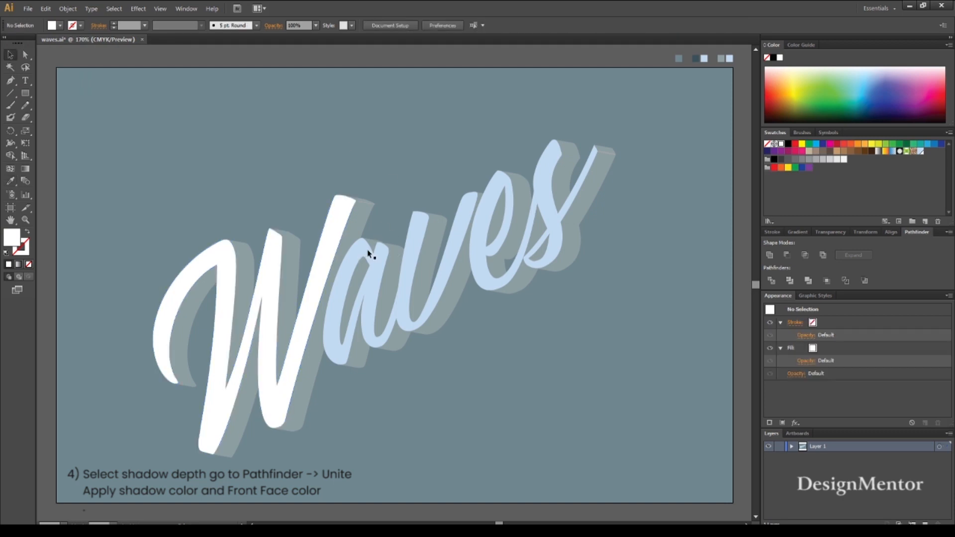
Step: Fill the front faces of the a, v, e and s with the white sampled from the W
{"action": "left_click", "coordinate": [360, 253]}
{"action": "left_click", "coordinate": [413, 236], "text": "shift"}
{"action": "left_click", "coordinate": [482, 209], "text": "shift"}
{"action": "left_click", "coordinate": [539, 172], "text": "shift"}
{"action": "key", "text": "i"}
{"action": "left_click", "coordinate": [339, 230]}
{"action": "key", "text": "v"}
{"action": "left_click", "coordinate": [577, 381]}
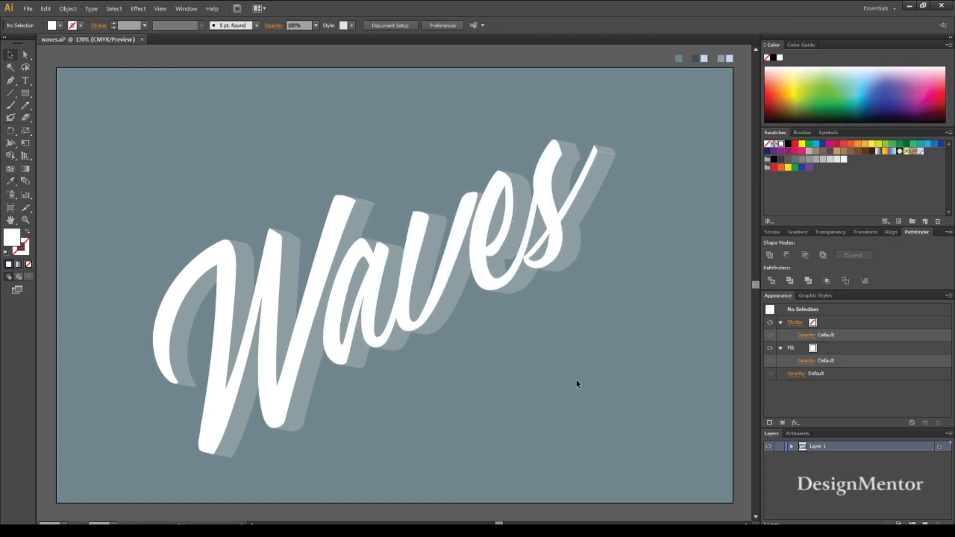
Step: Recolor the front faces of all five letters with the light blue sampled from the reference squares above the artboard
{"action": "left_click", "coordinate": [284, 383]}
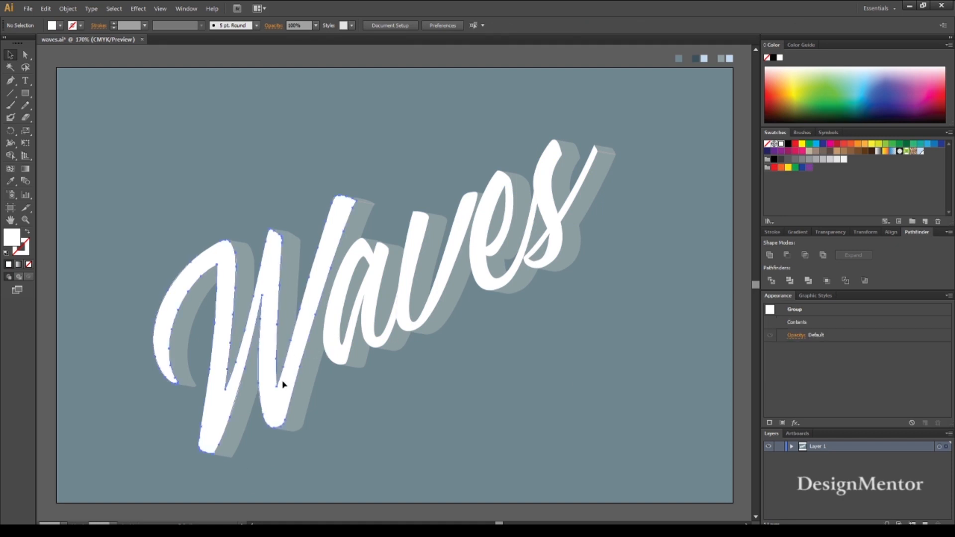
{"action": "left_click", "coordinate": [337, 337], "text": "shift"}
{"action": "left_click", "coordinate": [405, 275], "text": "shift"}
{"action": "left_click", "coordinate": [522, 193], "text": "shift"}
{"action": "left_click", "coordinate": [542, 183], "text": "shift"}
{"action": "key", "text": "i"}
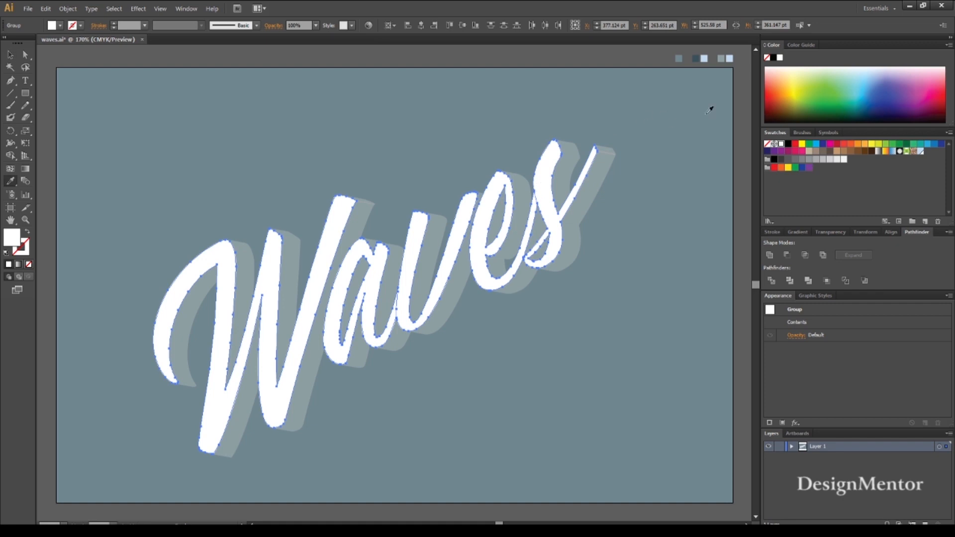
{"action": "left_click", "coordinate": [730, 58]}
{"action": "key", "text": "v"}
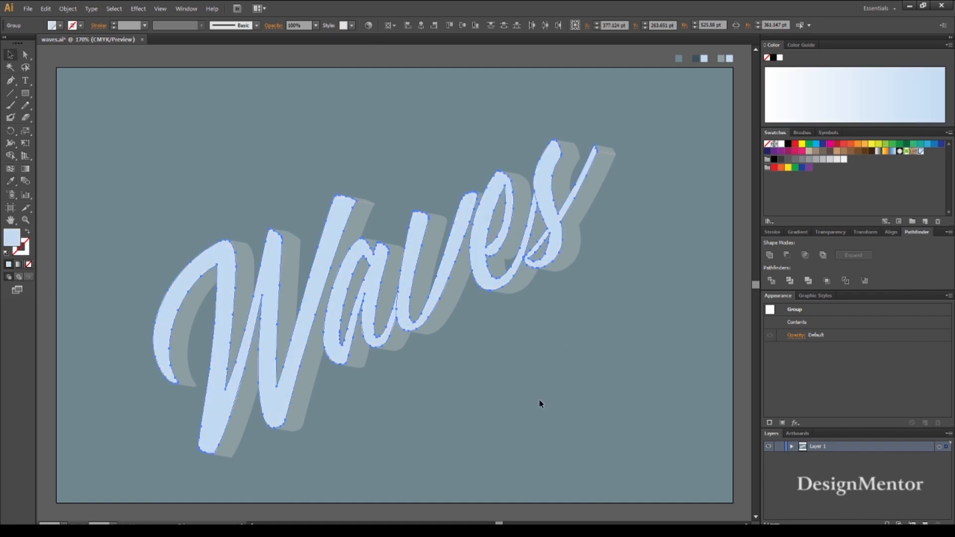
{"action": "left_click", "coordinate": [541, 404]}
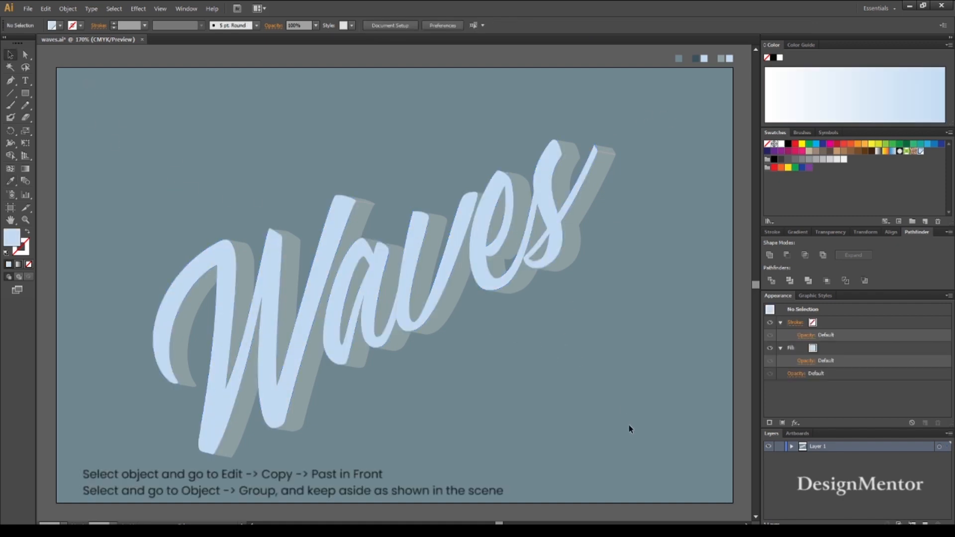
Step: Copy the whole lettering, paste it in front and group the pasted copy
{"action": "key", "text": "ctrl+a"}
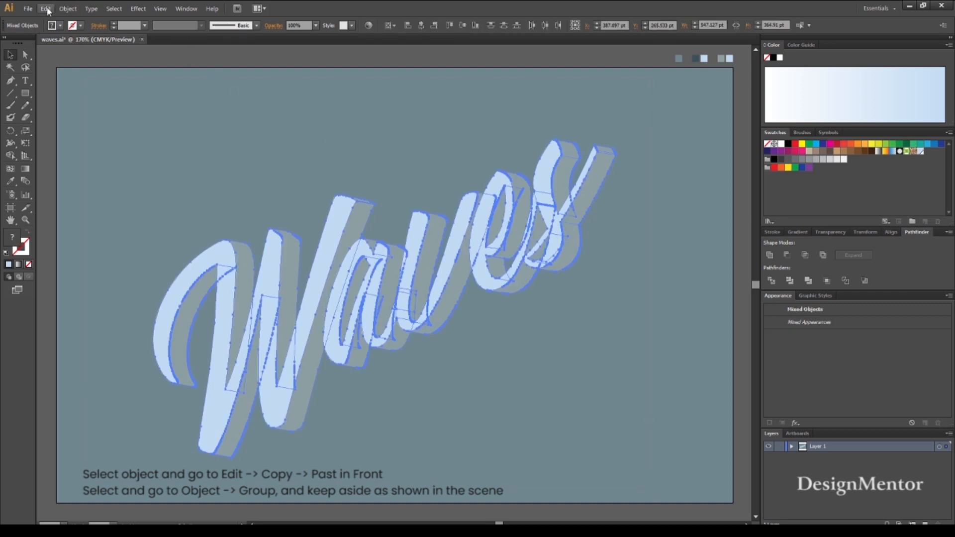
{"action": "left_click", "coordinate": [45, 8]}
{"action": "left_click", "coordinate": [62, 58]}
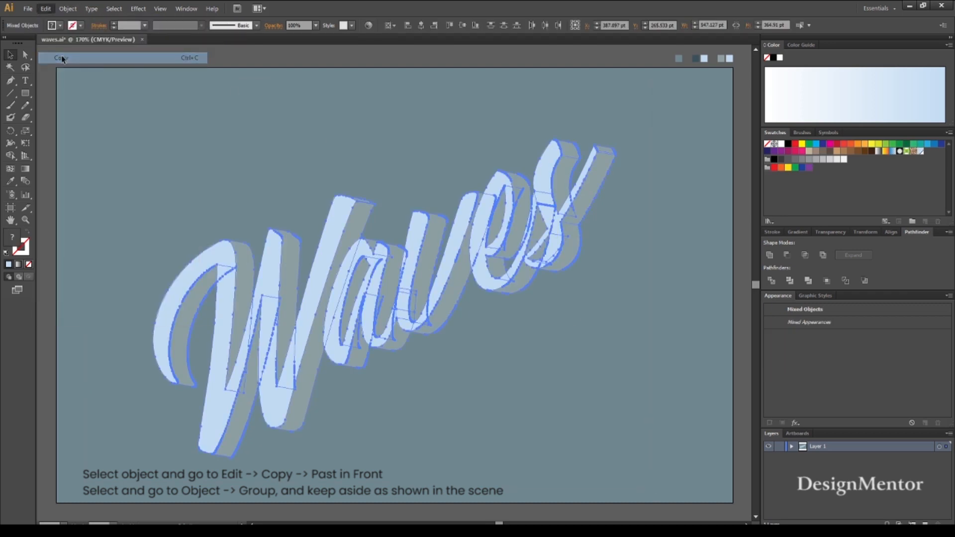
{"action": "left_click", "coordinate": [46, 9]}
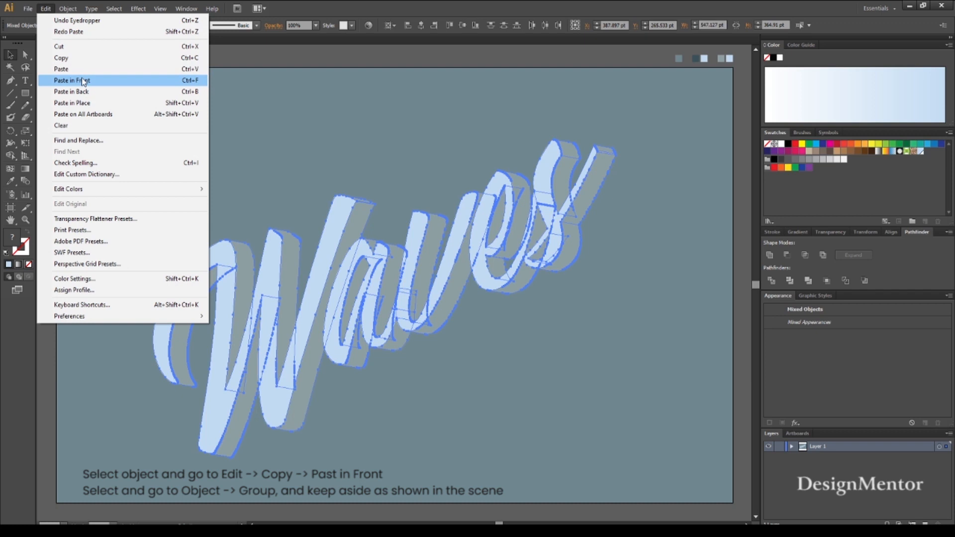
{"action": "left_click", "coordinate": [83, 81]}
{"action": "left_click", "coordinate": [67, 8]}
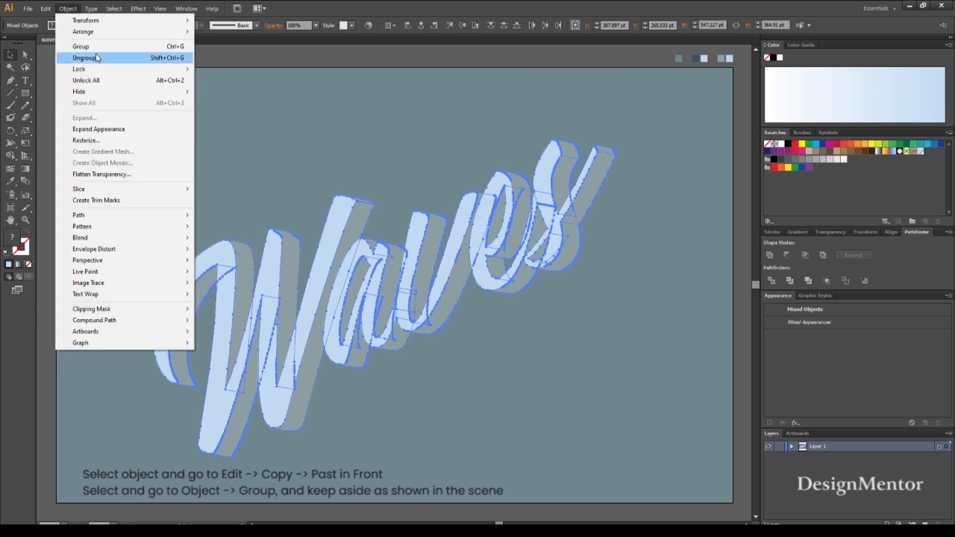
{"action": "left_click", "coordinate": [99, 47]}
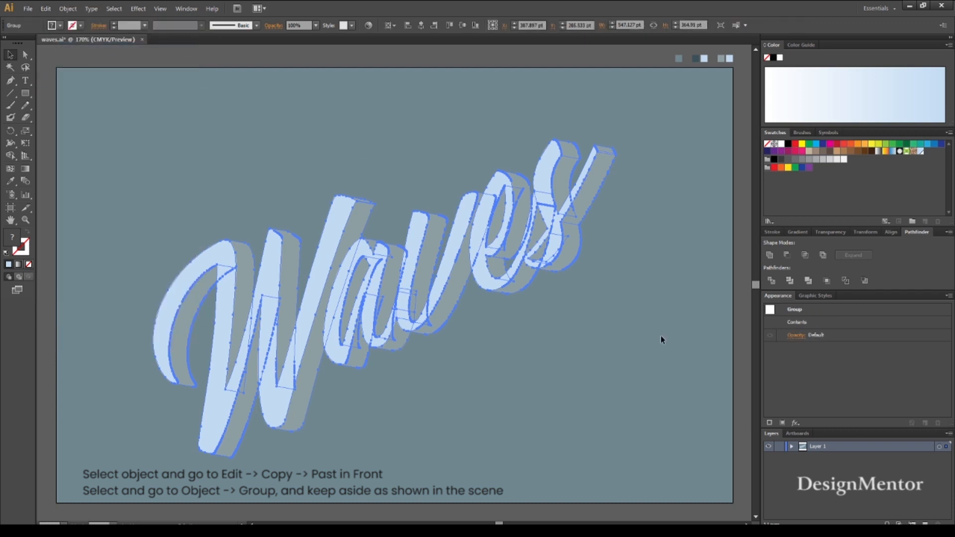
Step: Move the grouped copy about 240 pt straight down from the original lettering
{"action": "key", "text": "shift+Down"}
{"action": "key", "text": "shift+Down"}
{"action": "key", "text": "shift+Down"}
{"action": "key", "text": "shift+Down"}
{"action": "key", "text": "shift+Down"}
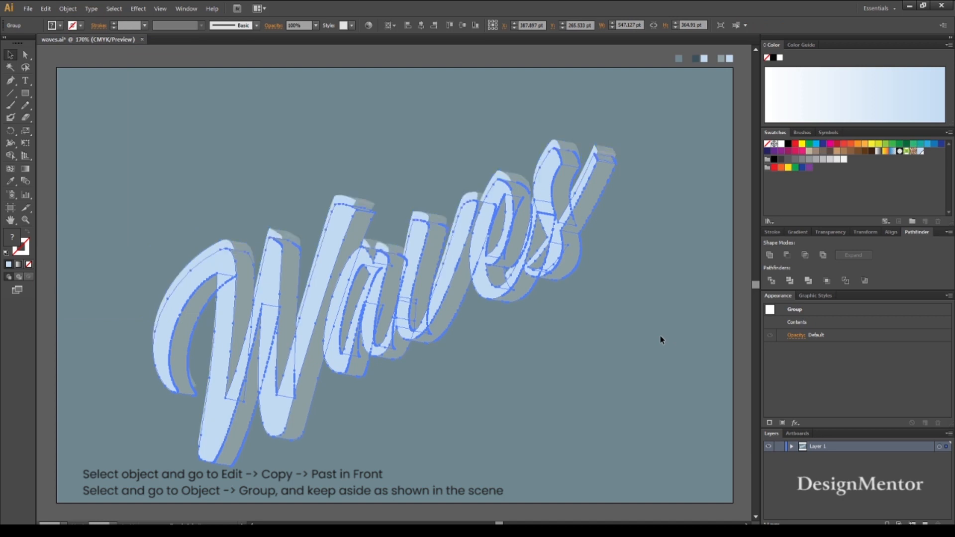
{"action": "key", "text": "shift+Down"}
{"action": "key", "text": "shift+Down"}
{"action": "key", "text": "shift+Down"}
{"action": "key", "text": "shift+Down"}
{"action": "key", "text": "shift+Down"}
{"action": "key", "text": "shift+Down"}
{"action": "key", "text": "shift+Down"}
{"action": "key", "text": "shift+Down"}
{"action": "key", "text": "shift+Down"}
{"action": "key", "text": "shift+Down"}
{"action": "key", "text": "shift+Down"}
{"action": "key", "text": "shift+Down"}
{"action": "key", "text": "shift+Down"}
{"action": "key", "text": "shift+Down"}
{"action": "key", "text": "shift+Down"}
{"action": "key", "text": "shift+Down"}
{"action": "key", "text": "shift+Down"}
{"action": "key", "text": "shift+Down"}
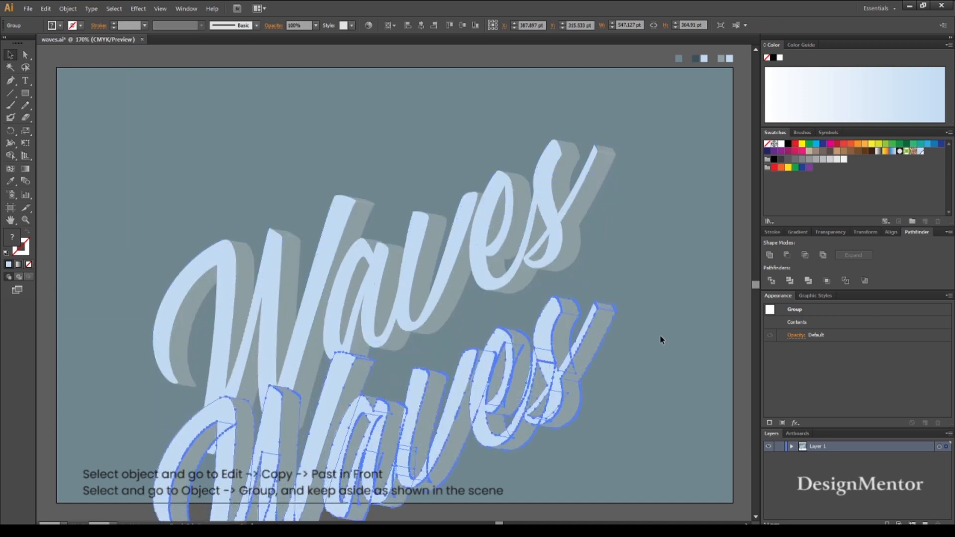
{"action": "key", "text": "shift+Down"}
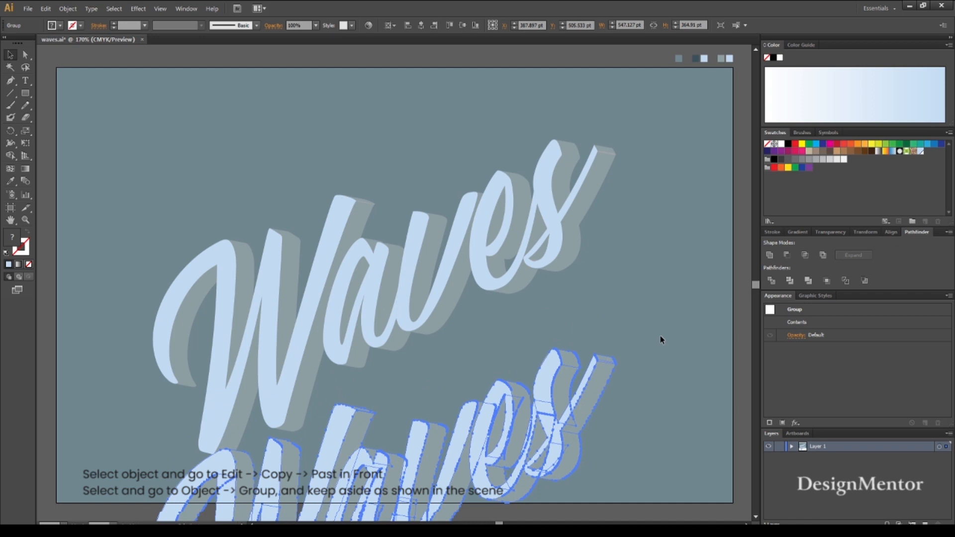
{"action": "left_click", "coordinate": [662, 340]}
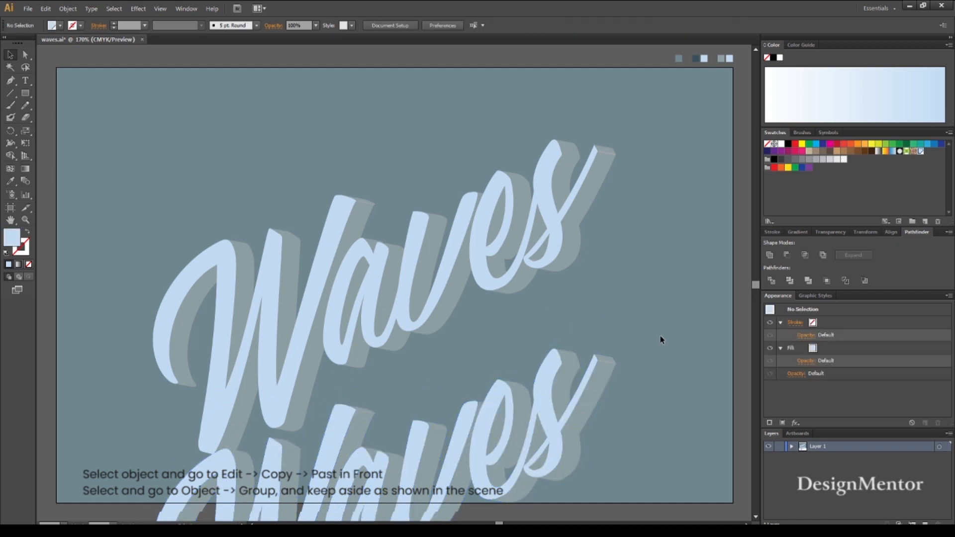
Step: Move the grouped gray-green lettering copy about 80 pt further straight down from the original lettering
{"action": "left_click", "coordinate": [502, 414]}
{"action": "key", "text": "shift+Down"}
{"action": "key", "text": "shift+Down"}
{"action": "key", "text": "shift+Down"}
{"action": "key", "text": "shift+Down"}
{"action": "key", "text": "shift+Down"}
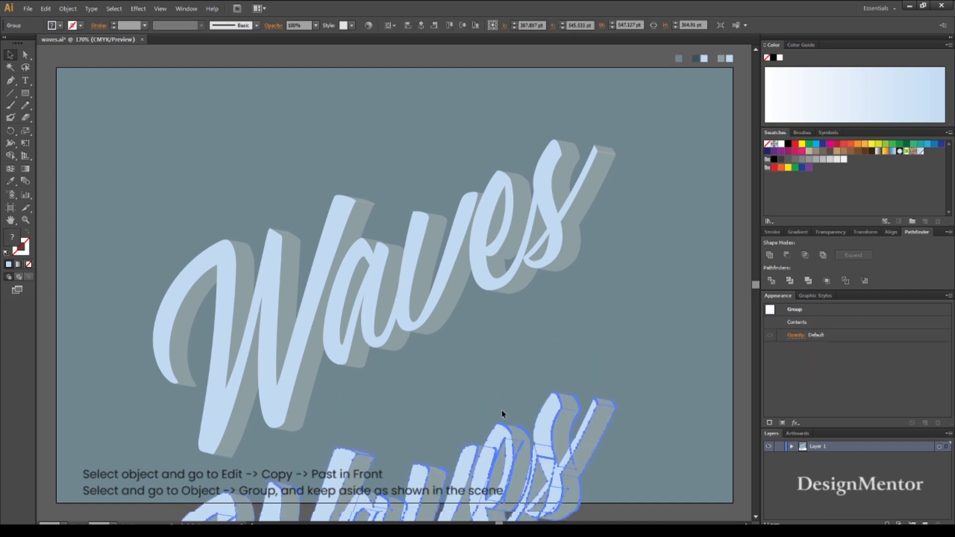
{"action": "key", "text": "shift+Down"}
{"action": "key", "text": "shift+Down"}
{"action": "key", "text": "shift+Down"}
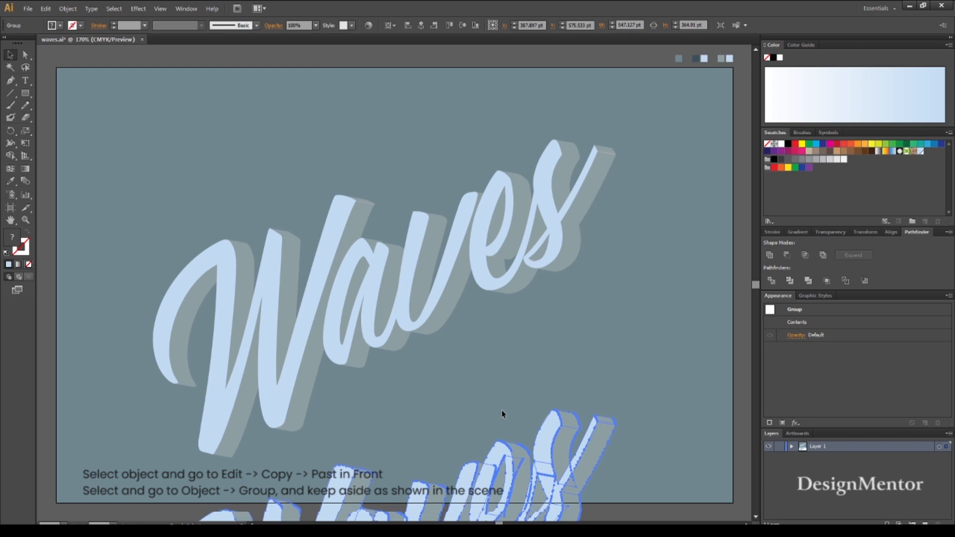
{"action": "key", "text": "shift+Down"}
{"action": "left_click", "coordinate": [502, 414]}
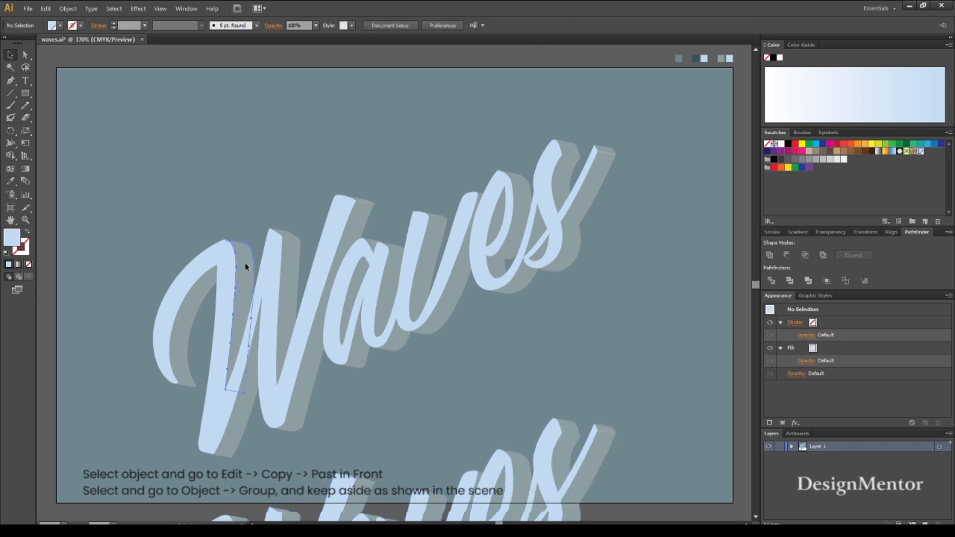
Step: Recolor the side faces of all five original letters with the dark slate blue sampled from the reference square above the artboard
{"action": "left_click", "coordinate": [244, 263]}
{"action": "left_click", "coordinate": [198, 297], "text": "shift"}
{"action": "left_click", "coordinate": [288, 283], "text": "shift"}
{"action": "left_click", "coordinate": [354, 232], "text": "shift"}
{"action": "left_click", "coordinate": [363, 201], "text": "shift"}
{"action": "left_click", "coordinate": [241, 421], "text": "shift"}
{"action": "left_click", "coordinate": [302, 404], "text": "shift"}
{"action": "left_click", "coordinate": [360, 356], "text": "shift"}
{"action": "left_click", "coordinate": [389, 304], "text": "shift"}
{"action": "left_click", "coordinate": [427, 272], "text": "shift"}
{"action": "left_click", "coordinate": [453, 279], "text": "shift"}
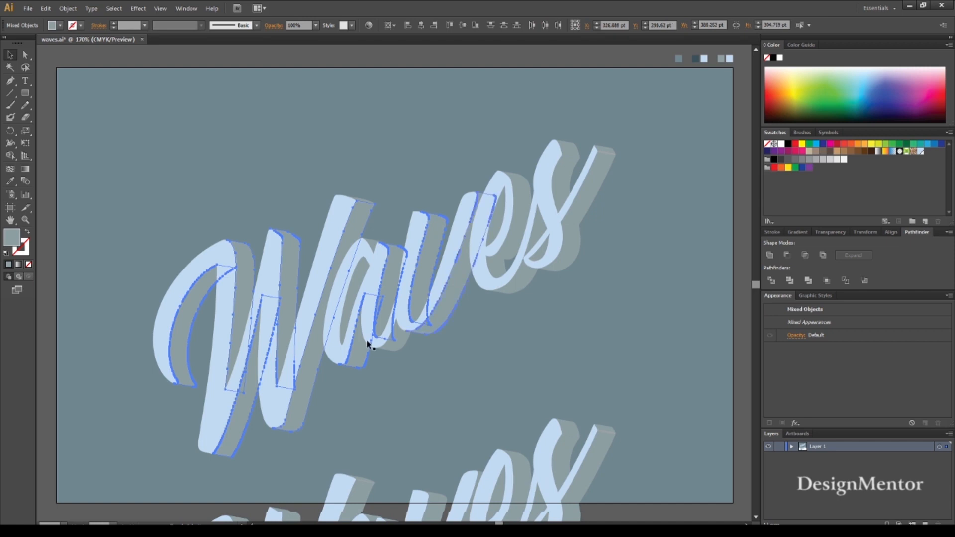
{"action": "left_click", "coordinate": [502, 213], "text": "shift"}
{"action": "left_click", "coordinate": [518, 207], "text": "shift"}
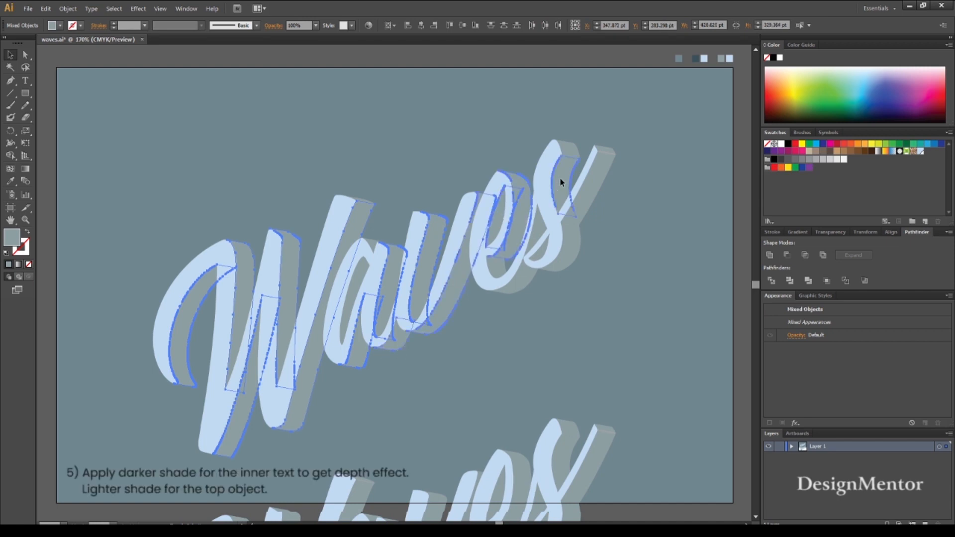
{"action": "left_click", "coordinate": [595, 159], "text": "shift"}
{"action": "left_click", "coordinate": [567, 245], "text": "shift"}
{"action": "left_click", "coordinate": [494, 269], "text": "shift"}
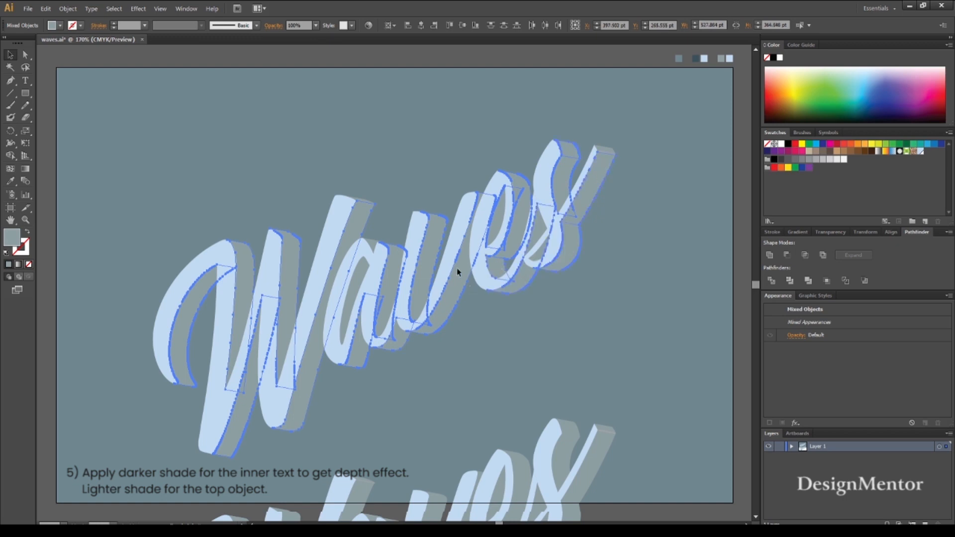
{"action": "left_click", "coordinate": [353, 297], "text": "shift"}
{"action": "left_click", "coordinate": [372, 242], "text": "shift"}
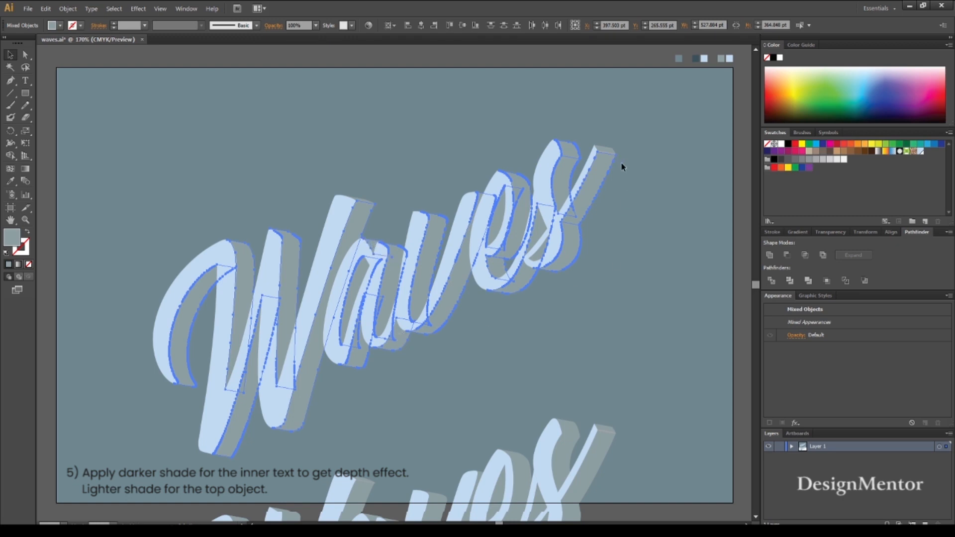
{"action": "key", "text": "i"}
{"action": "left_click", "coordinate": [696, 59]}
{"action": "key", "text": "v"}
{"action": "left_click", "coordinate": [585, 366]}
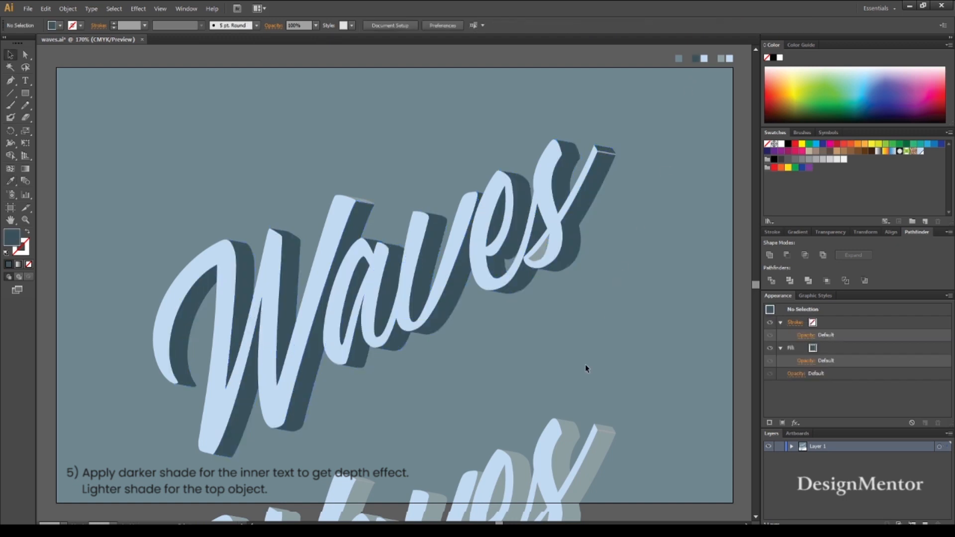
Step: Recolor the leftover gray-green side piece inside the lower curve of the s with the dark blue sampled from its neighboring side
{"action": "left_click", "coordinate": [542, 253]}
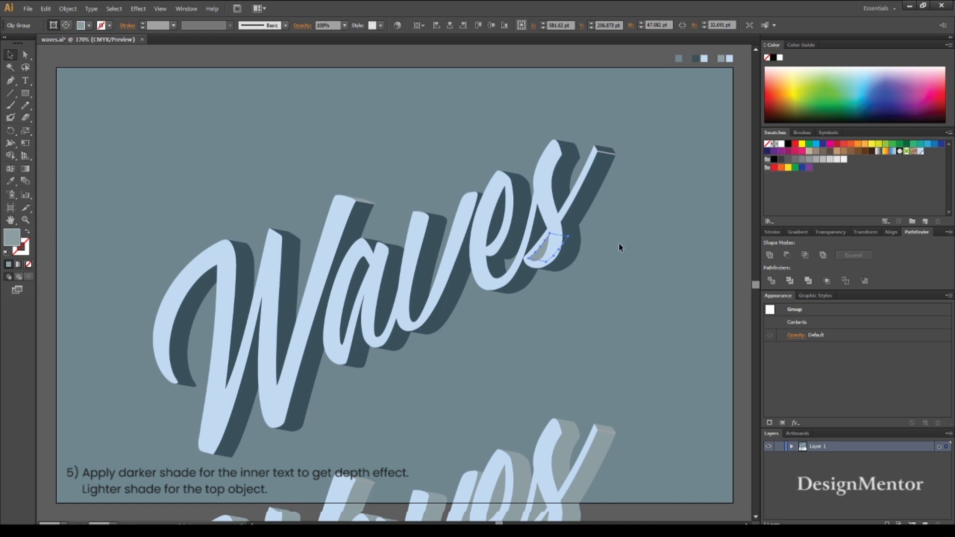
{"action": "key", "text": "i"}
{"action": "left_click", "coordinate": [557, 182]}
{"action": "key", "text": "v"}
{"action": "left_click", "coordinate": [643, 246]}
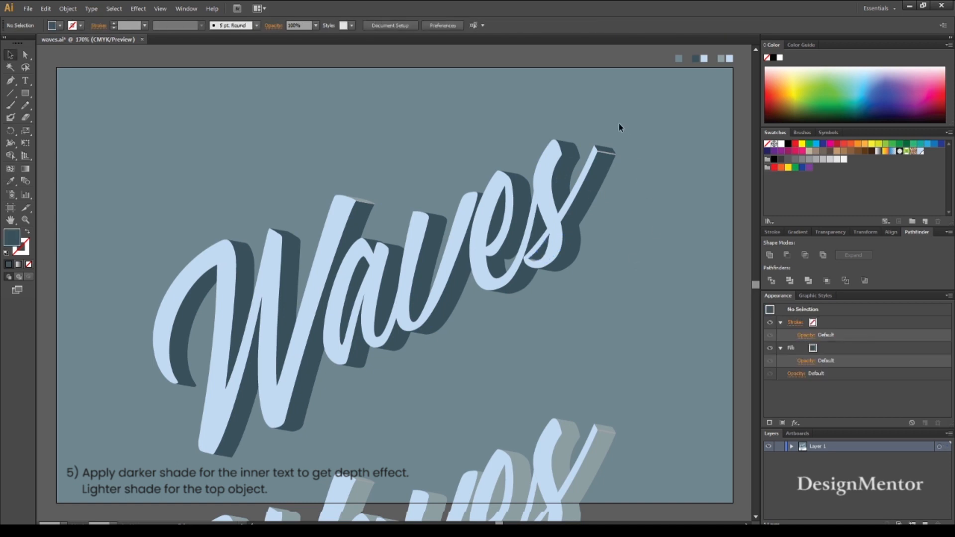
Step: Unite the side and end-cap pieces of the s's upper stroke and fill the shape with the letter's dark blue side color
{"action": "left_click", "coordinate": [613, 167]}
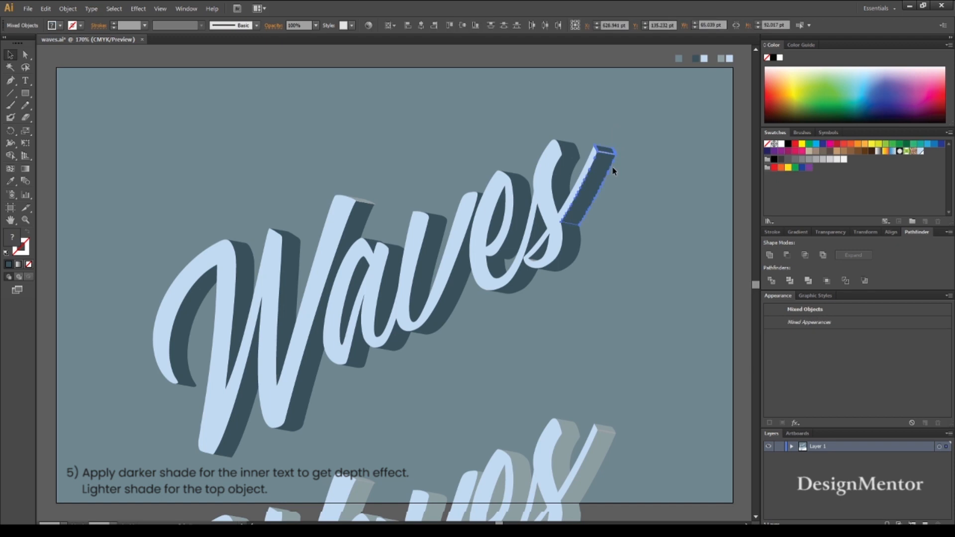
{"action": "left_click", "coordinate": [769, 255]}
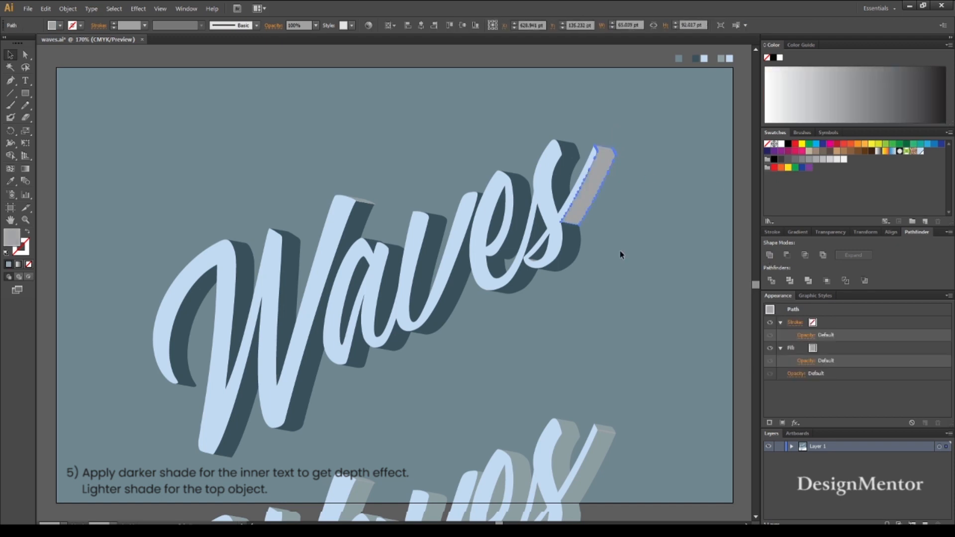
{"action": "key", "text": "i"}
{"action": "left_click", "coordinate": [569, 257]}
{"action": "key", "text": "v"}
{"action": "left_click", "coordinate": [636, 319]}
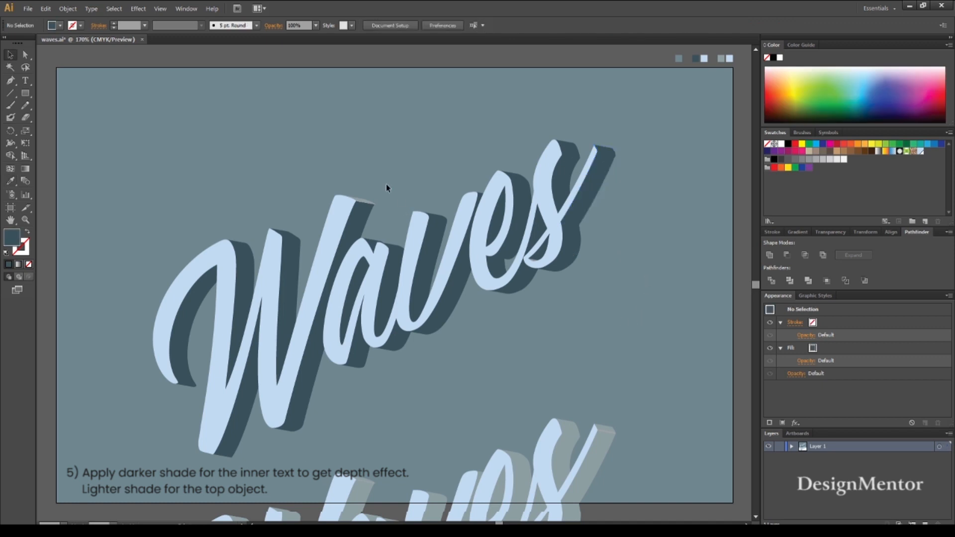
Step: Recolor the top edge of the W's last stroke with the dark blue sampled from its side face
{"action": "left_click", "coordinate": [364, 201]}
{"action": "key", "text": "i"}
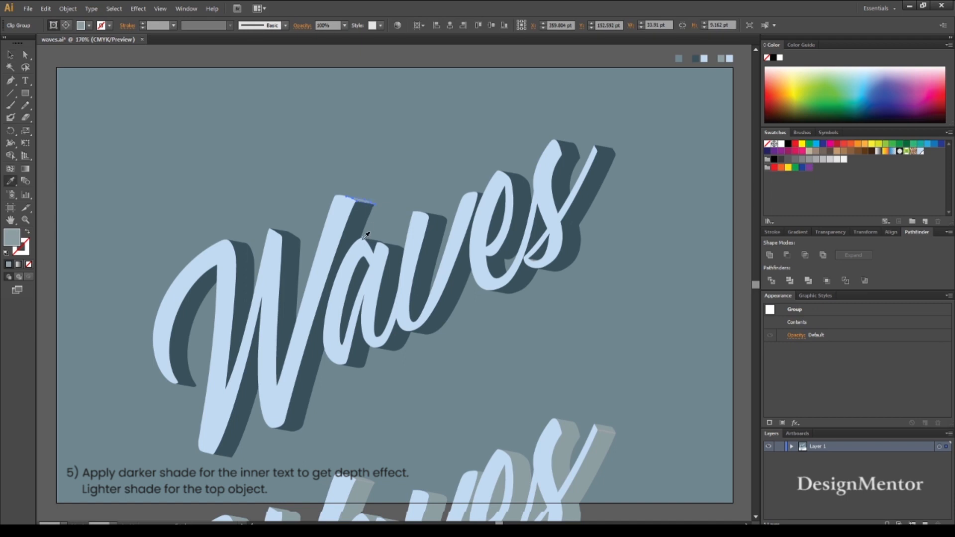
{"action": "key", "text": "v"}
{"action": "left_click", "coordinate": [434, 365]}
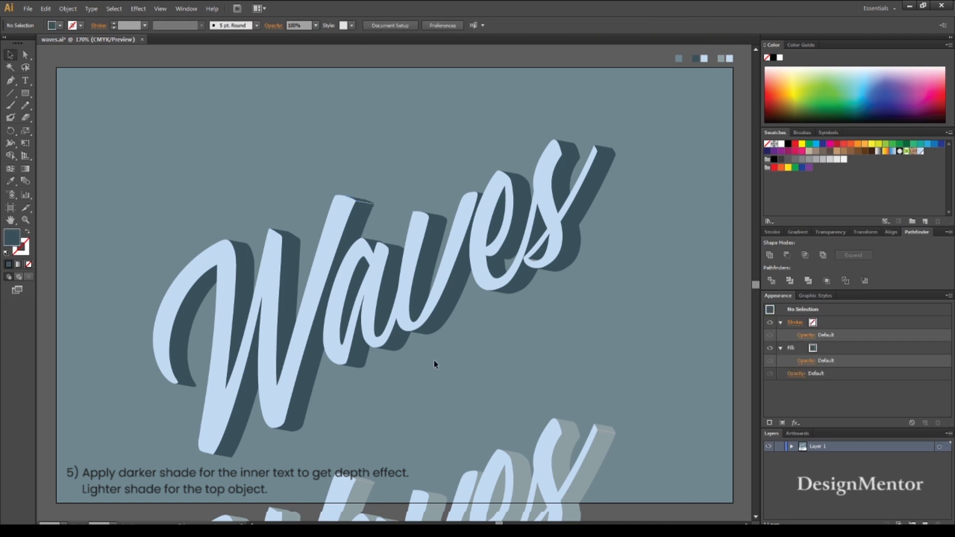
Step: Unite the top edge and side face of the W's last stroke and fill the result with the dark blue side color
{"action": "left_click", "coordinate": [374, 205]}
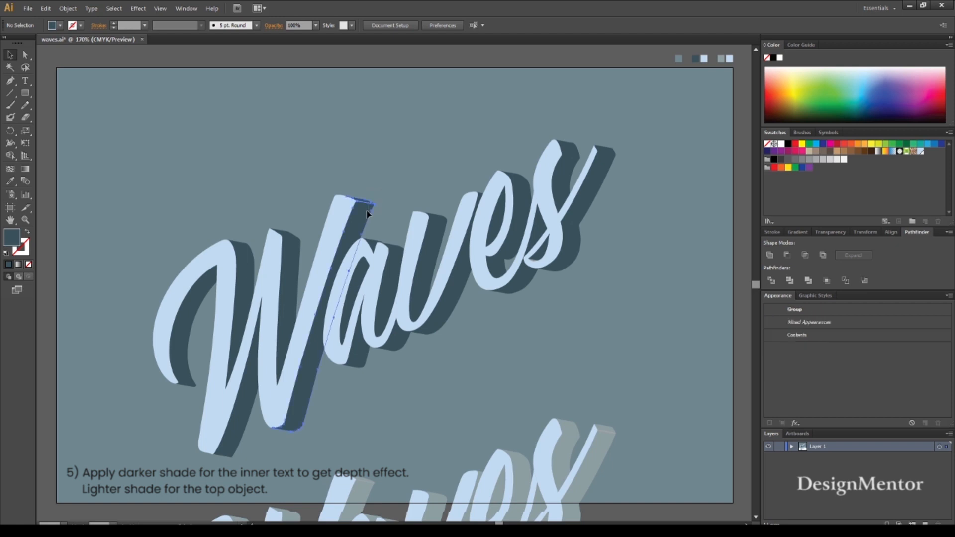
{"action": "left_click", "coordinate": [770, 255]}
{"action": "key", "text": "i"}
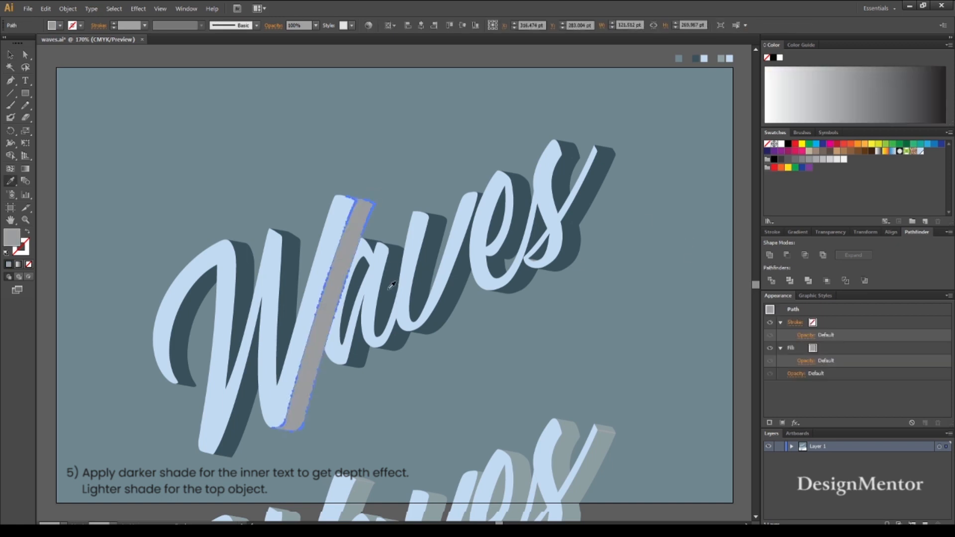
{"action": "left_click", "coordinate": [392, 286]}
{"action": "key", "text": "v"}
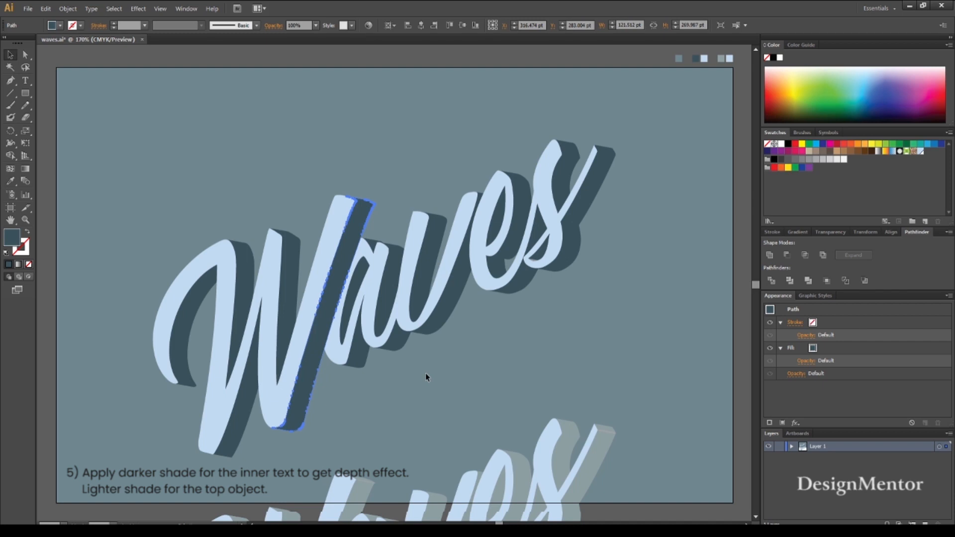
Step: Bring the light blue front face of the a to the front so it covers the W's dark side
{"action": "left_click", "coordinate": [370, 295]}
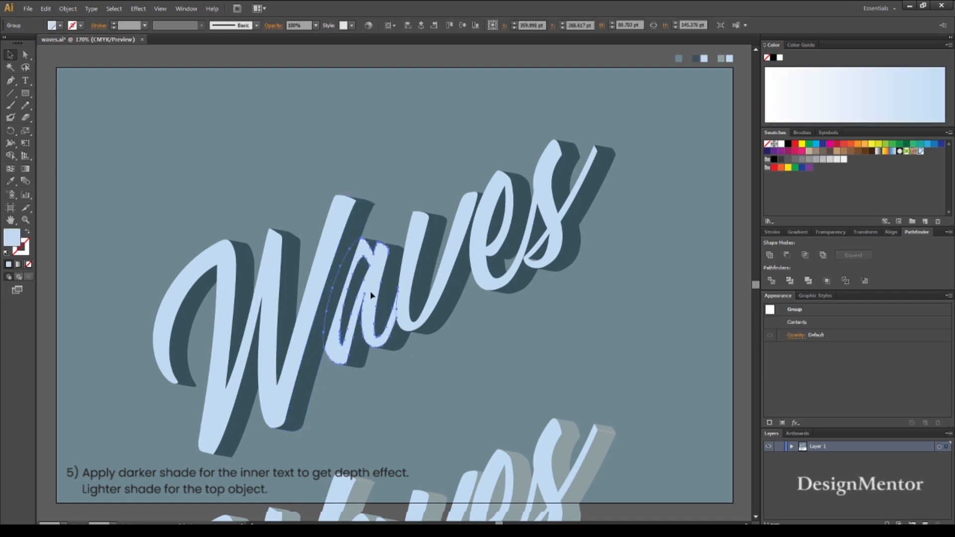
{"action": "right_click", "coordinate": [371, 295]}
{"action": "mouse_move", "coordinate": [413, 378]}
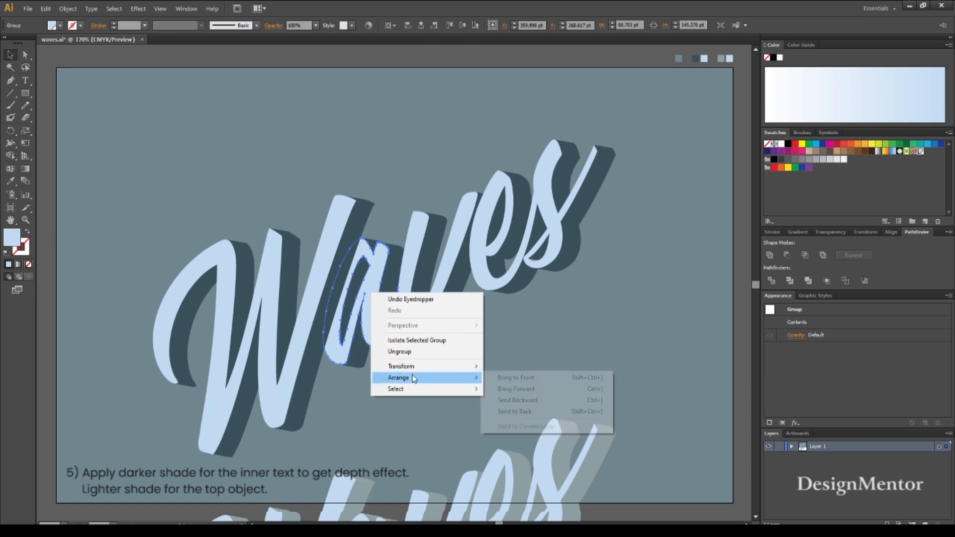
{"action": "left_click", "coordinate": [541, 379]}
{"action": "left_click", "coordinate": [557, 334]}
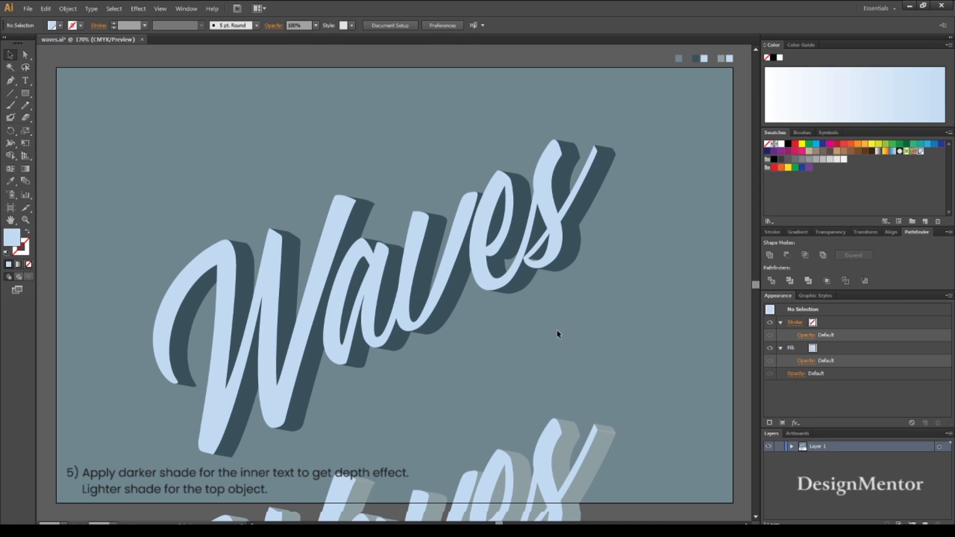
Step: Group all the pieces of the original lettering with the dark blue sides
{"action": "left_click", "coordinate": [556, 433]}
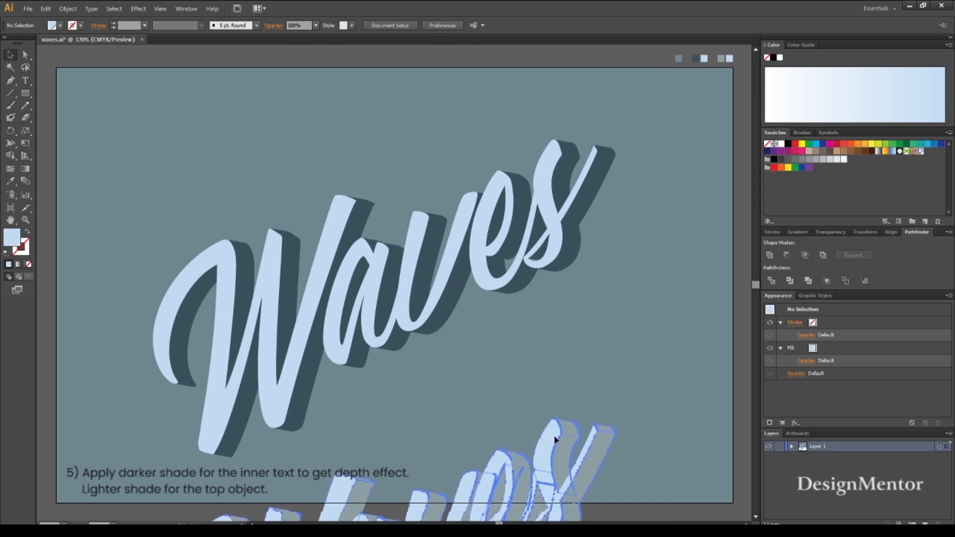
{"action": "left_click", "coordinate": [619, 293]}
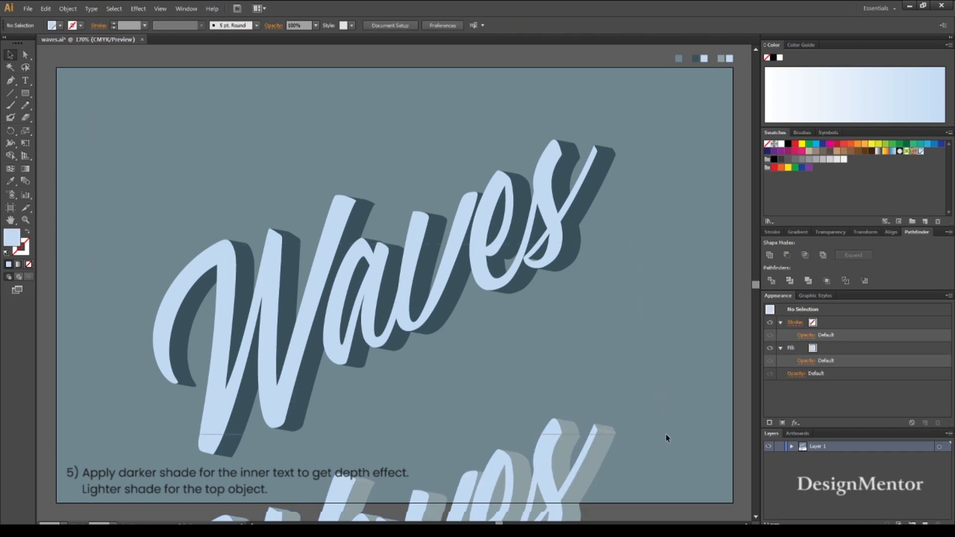
{"action": "key", "text": "ctrl+a"}
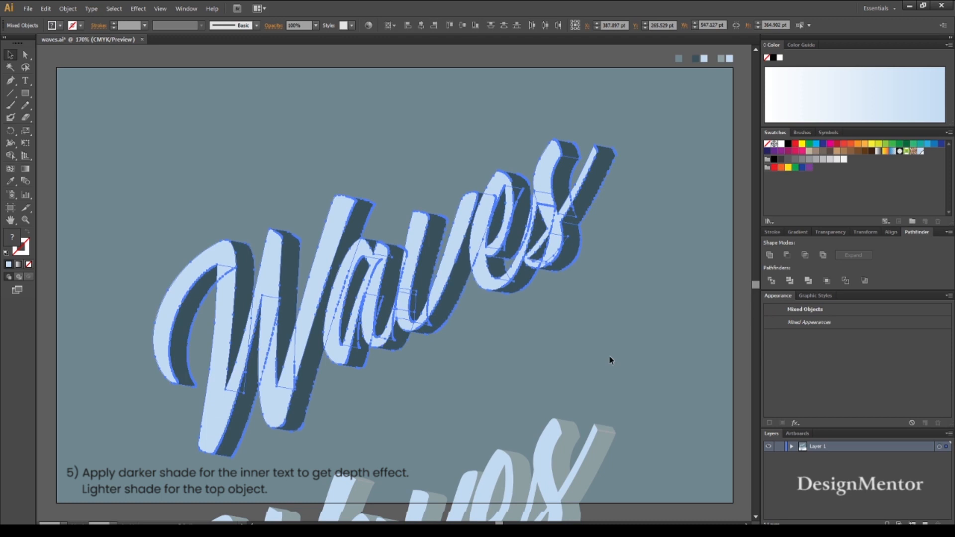
{"action": "left_click", "coordinate": [68, 9]}
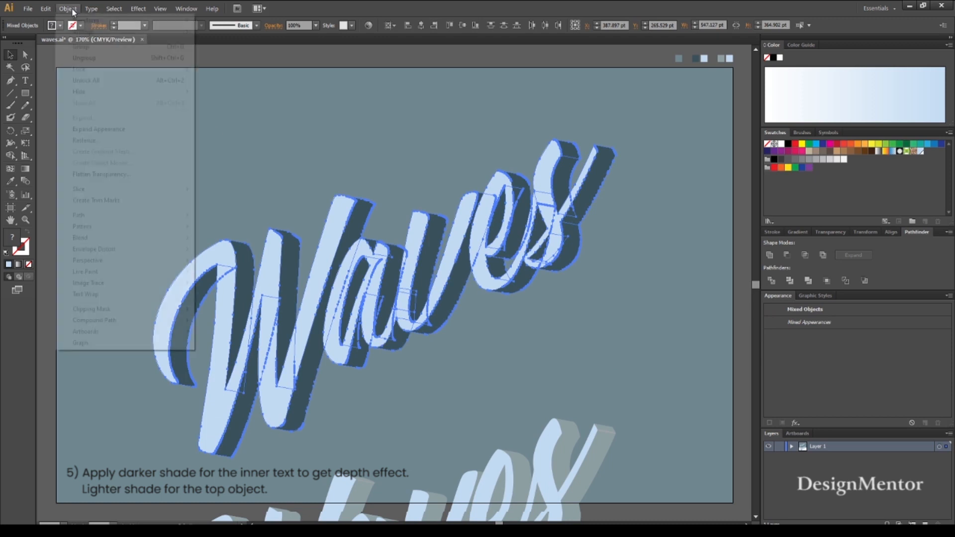
{"action": "left_click", "coordinate": [80, 47]}
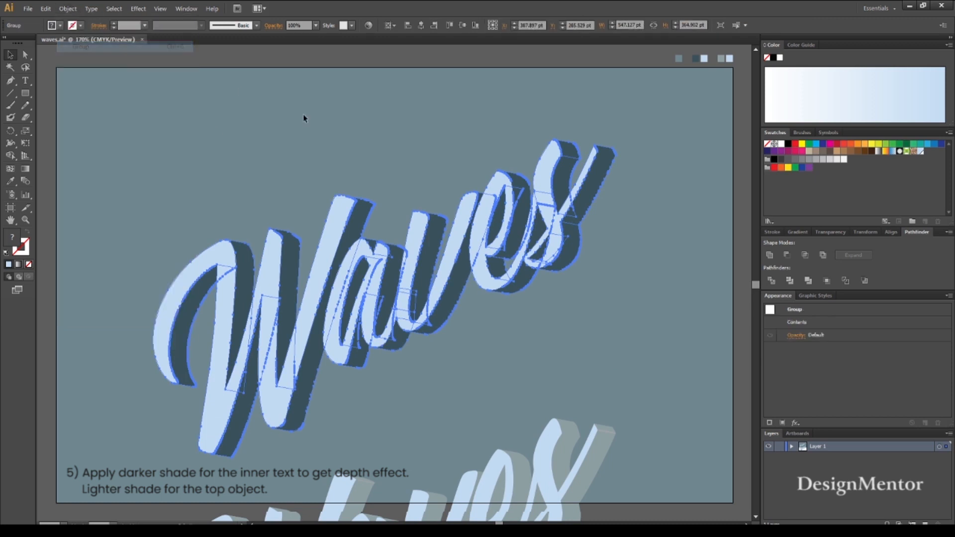
{"action": "left_click", "coordinate": [324, 131]}
Step: Center the gray-green lettering copy horizontally and vertically on the artboard
{"action": "left_click", "coordinate": [512, 471]}
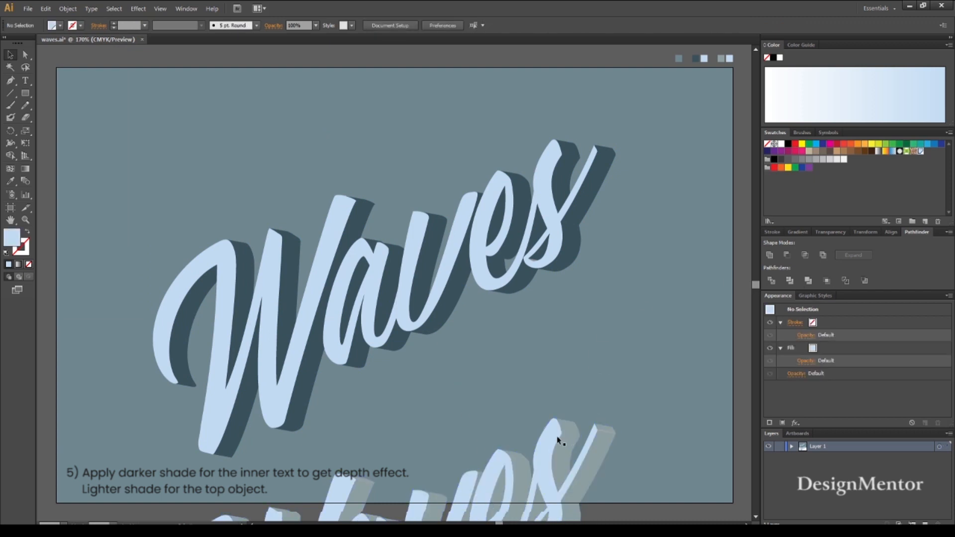
{"action": "left_click", "coordinate": [890, 231]}
{"action": "left_click", "coordinate": [787, 255]}
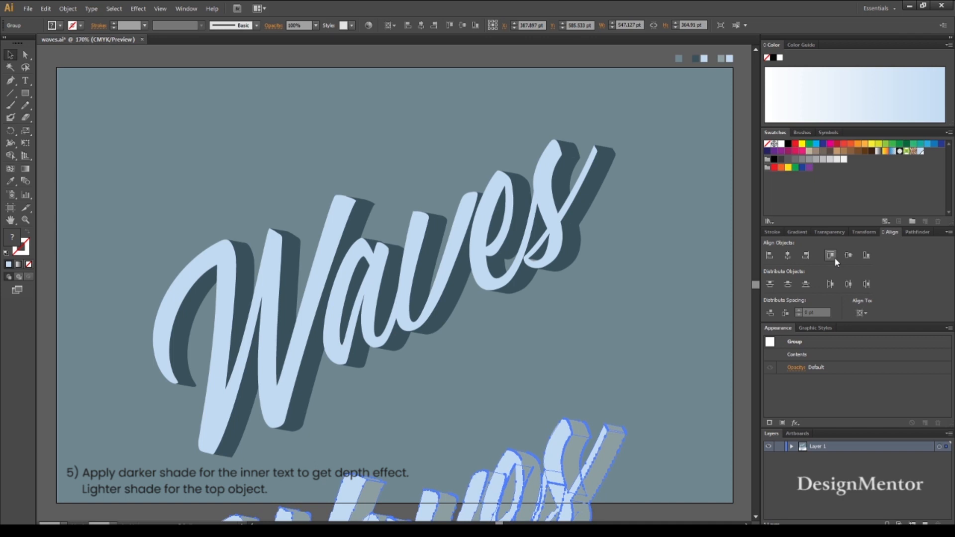
{"action": "left_click", "coordinate": [848, 255]}
{"action": "left_click", "coordinate": [690, 279]}
Step: Bring the gray-green lettering copy in front of the dark-sided lettering group
{"action": "left_click", "coordinate": [428, 237]}
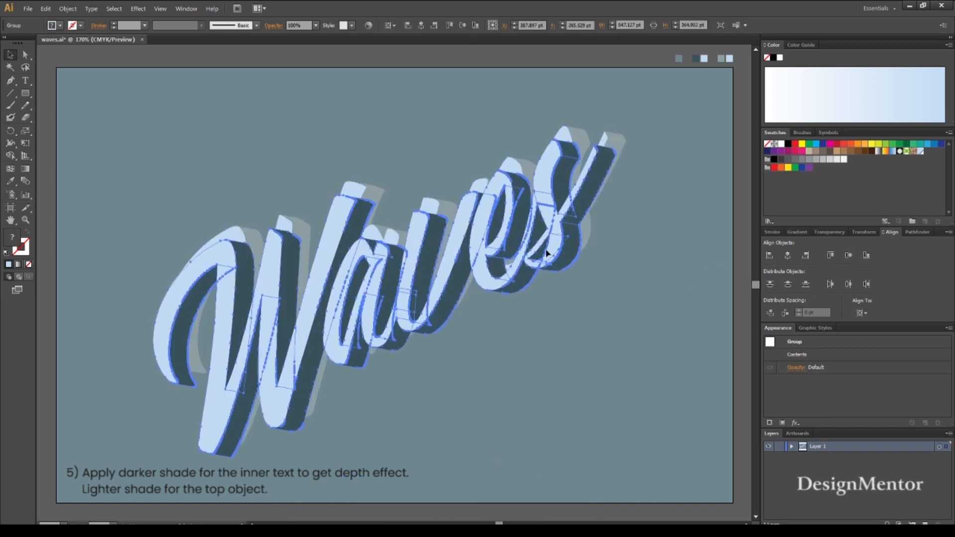
{"action": "left_click", "coordinate": [355, 190]}
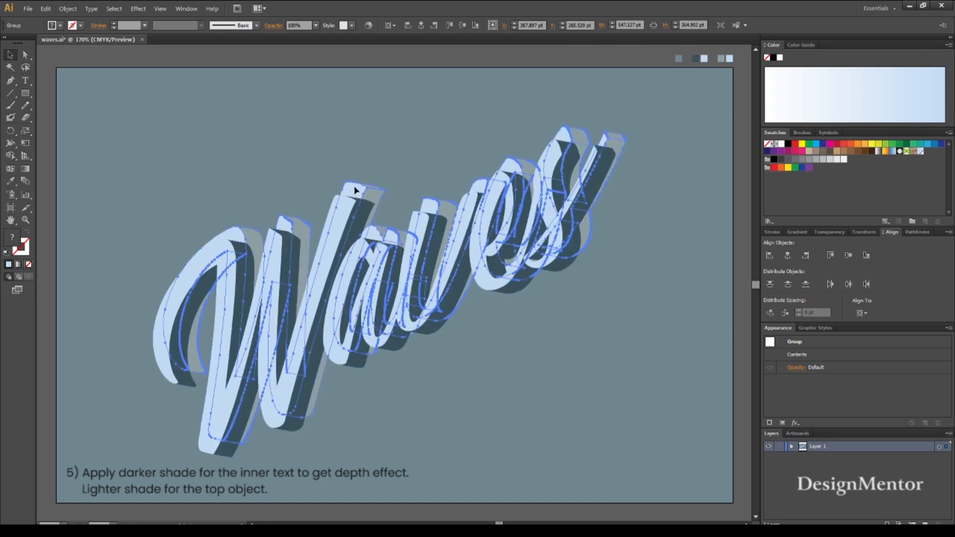
{"action": "right_click", "coordinate": [356, 190]}
{"action": "mouse_move", "coordinate": [422, 274]}
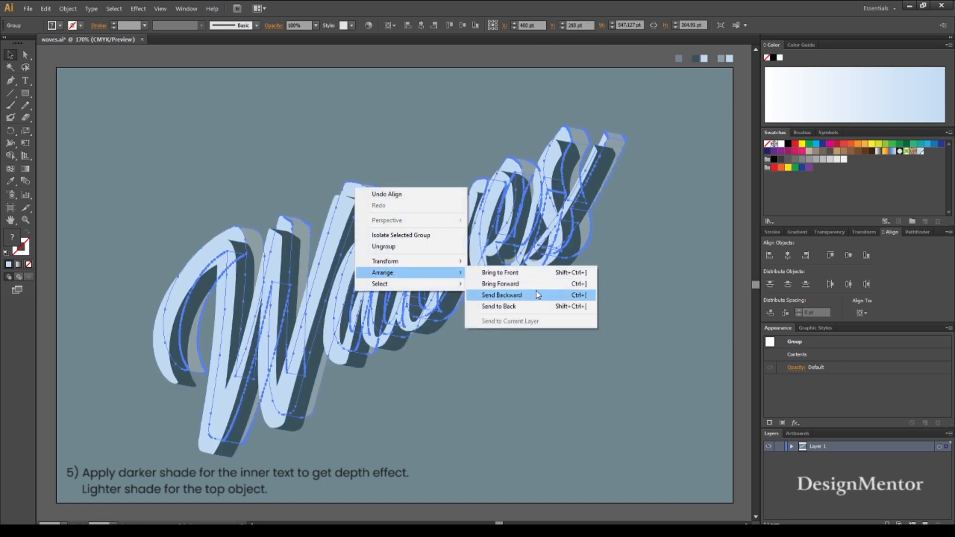
{"action": "left_click", "coordinate": [537, 273]}
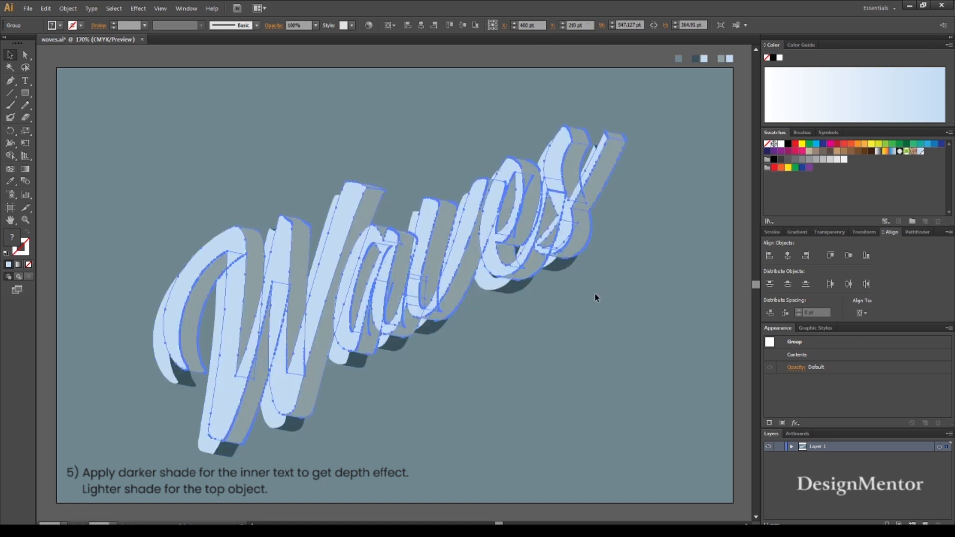
{"action": "left_click", "coordinate": [594, 297]}
Step: Nudge the gray-green lettering 34 pt left and 1 pt down so the dark-sided group forms a shadow behind it
{"action": "left_click", "coordinate": [350, 212]}
{"action": "key", "text": "shift+Left"}
{"action": "key", "text": "shift+Left"}
{"action": "key", "text": "shift+Left"}
{"action": "key", "text": "Left"}
{"action": "key", "text": "Left"}
{"action": "key", "text": "Down"}
{"action": "key", "text": "Down"}
{"action": "key", "text": "Down"}
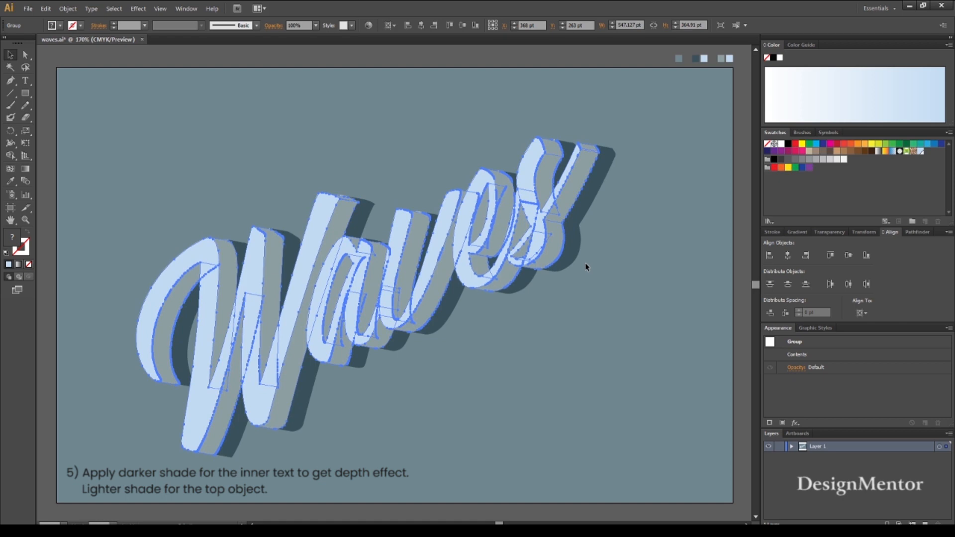
{"action": "key", "text": "Left"}
{"action": "key", "text": "Left"}
{"action": "key", "text": "Up"}
{"action": "key", "text": "Up"}
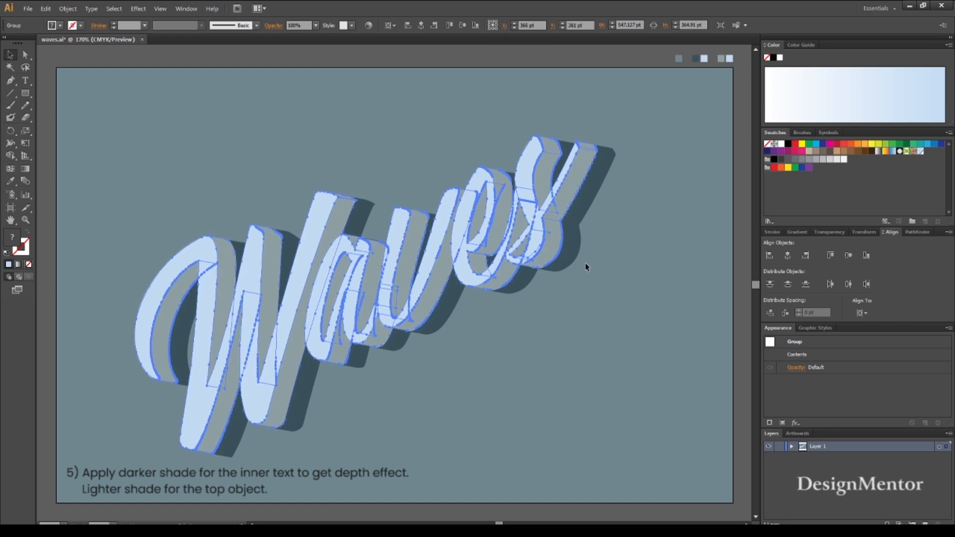
{"action": "left_click", "coordinate": [584, 263]}
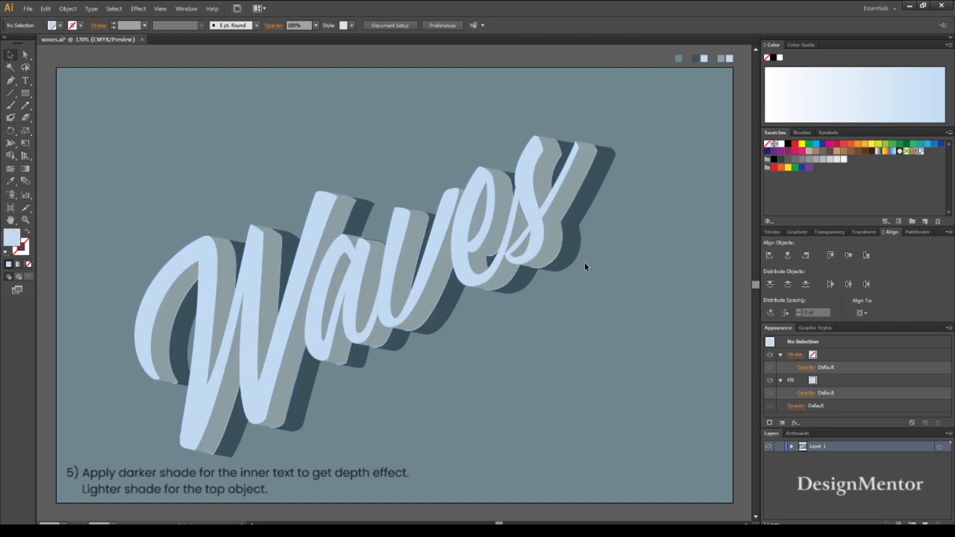
Step: Nudge the gray-green lettering group 1 pt right and 1 pt down over the dark-sided group
{"action": "left_click", "coordinate": [533, 214]}
{"action": "key", "text": "Right"}
{"action": "key", "text": "Down"}
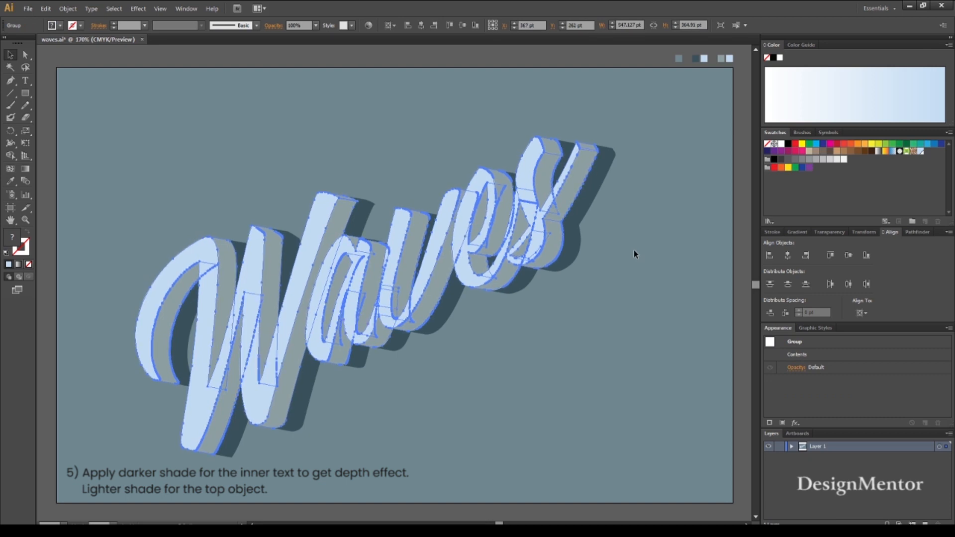
{"action": "left_click", "coordinate": [589, 255]}
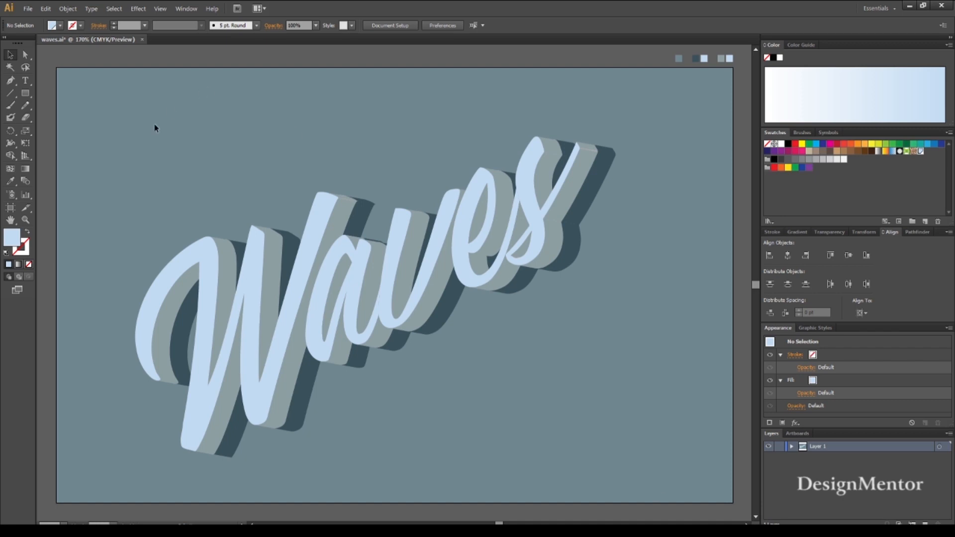
Step: Scale both lettering groups up together proportionally from their center to about 705 pt wide, nearly filling the artboard
{"action": "key", "text": "ctrl+a"}
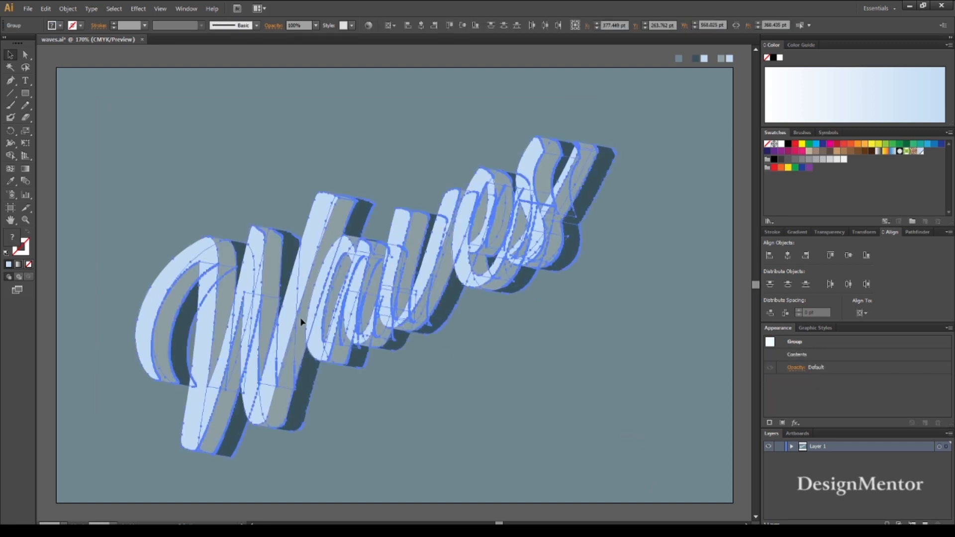
{"action": "key", "text": "e"}
{"action": "left_click_drag", "start_coordinate": [614, 458], "coordinate": [666, 493]}
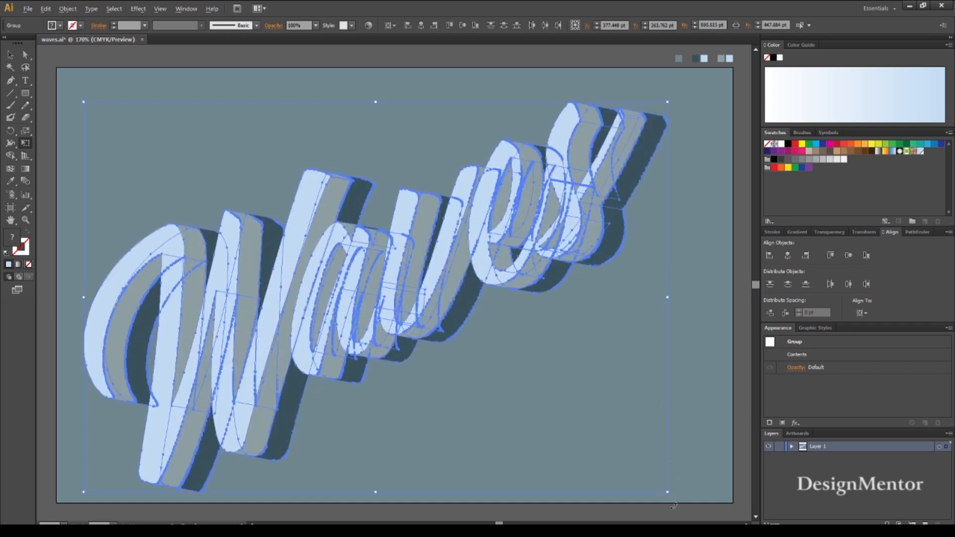
{"action": "left_click_drag", "start_coordinate": [667, 492], "coordinate": [674, 496]}
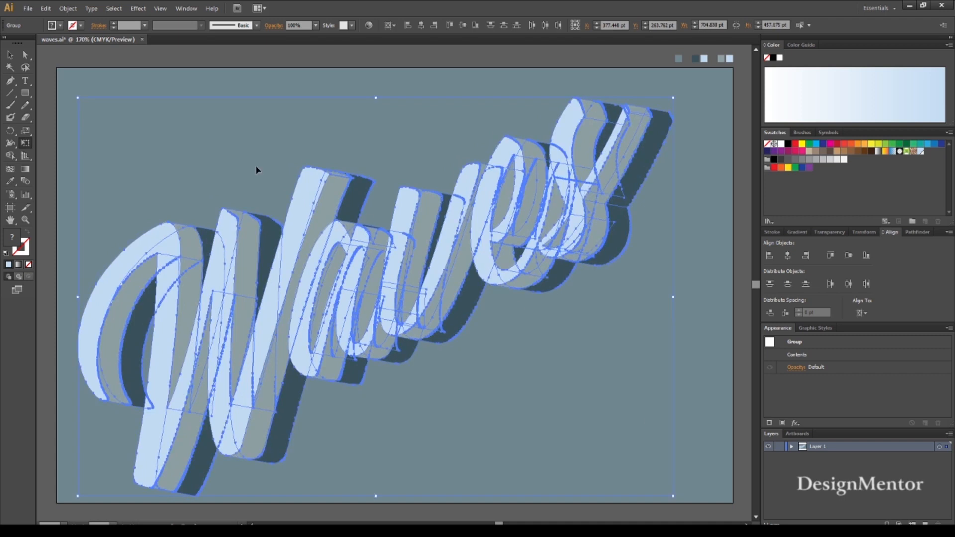
{"action": "left_click", "coordinate": [11, 55]}
{"action": "left_click", "coordinate": [304, 121]}
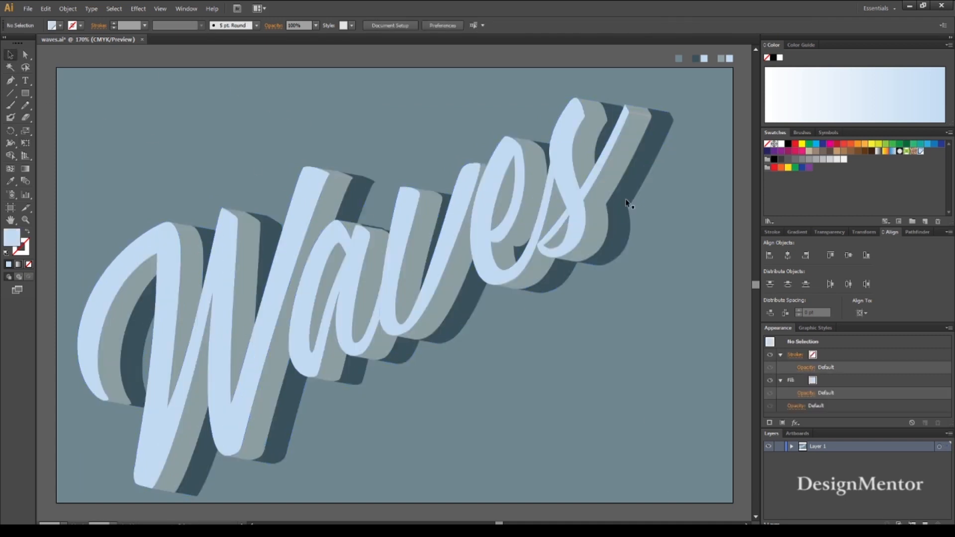
{"action": "left_click_drag", "start_coordinate": [315, 184], "coordinate": [655, 330]}
{"action": "left_click", "coordinate": [653, 299]}
{"action": "left_click", "coordinate": [607, 229]}
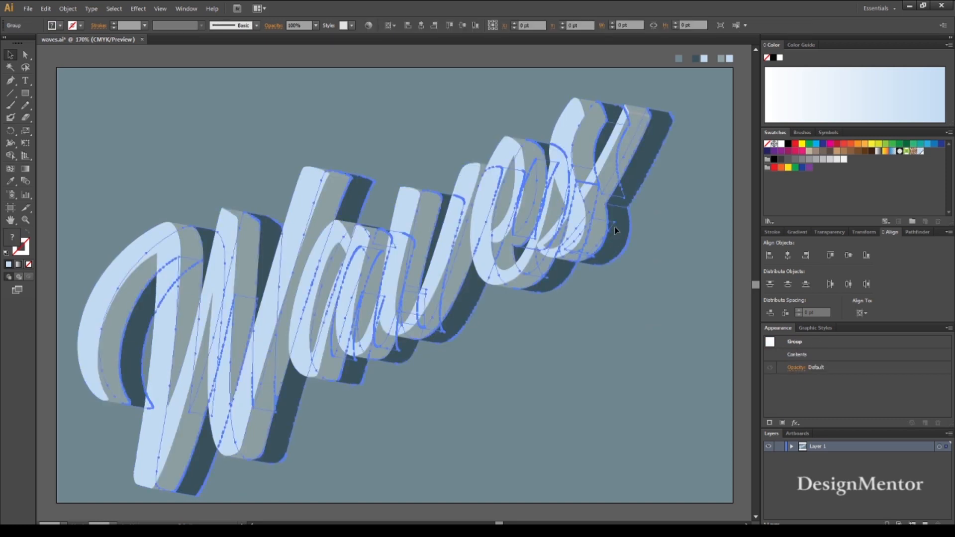
{"action": "left_click", "coordinate": [528, 348]}
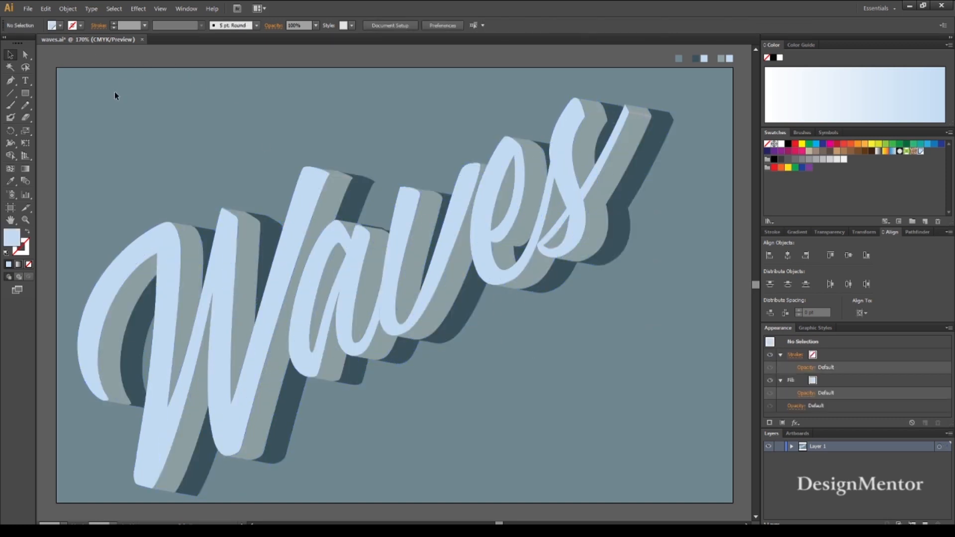
Step: Move both lettering groups together 13 pt right and 10 pt up on the artboard
{"action": "key", "text": "ctrl+a"}
{"action": "key", "text": "Right"}
{"action": "key", "text": "Right"}
{"action": "key", "text": "Right"}
{"action": "key", "text": "Right"}
{"action": "key", "text": "Right"}
{"action": "key", "text": "Right"}
{"action": "key", "text": "Right"}
{"action": "key", "text": "Right"}
{"action": "key", "text": "Right"}
{"action": "key", "text": "Right"}
{"action": "key", "text": "Right"}
{"action": "key", "text": "Right"}
{"action": "key", "text": "Right"}
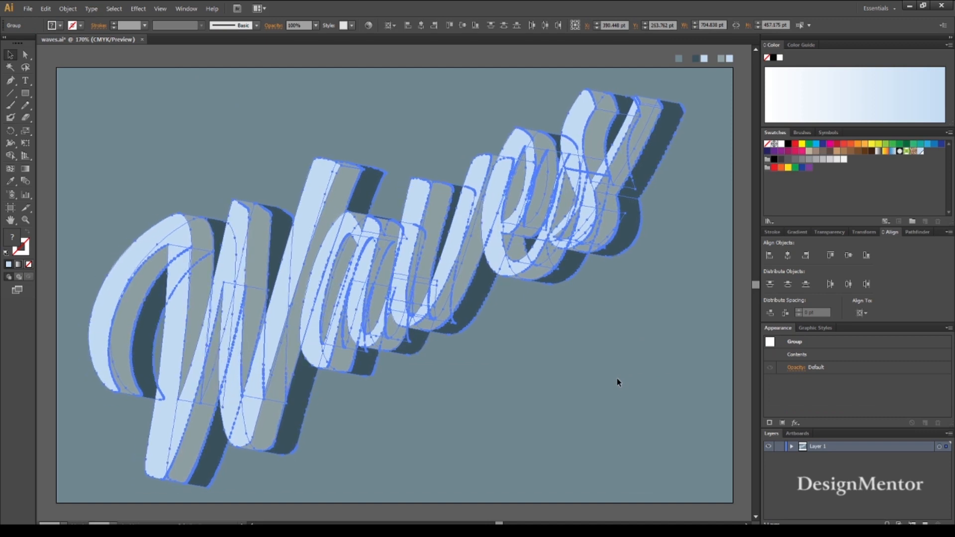
{"action": "left_click", "coordinate": [618, 382]}
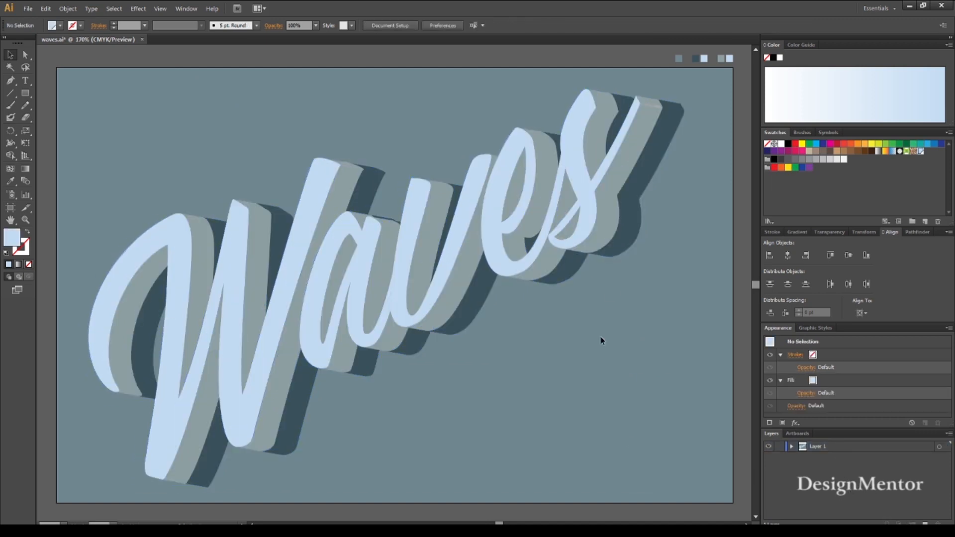